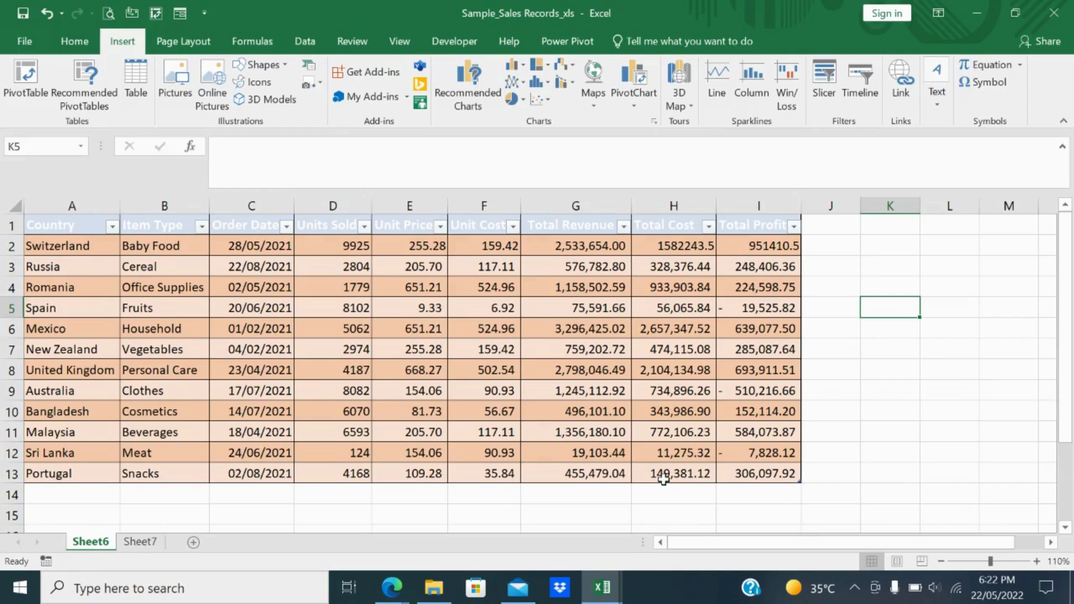
click(84, 231)
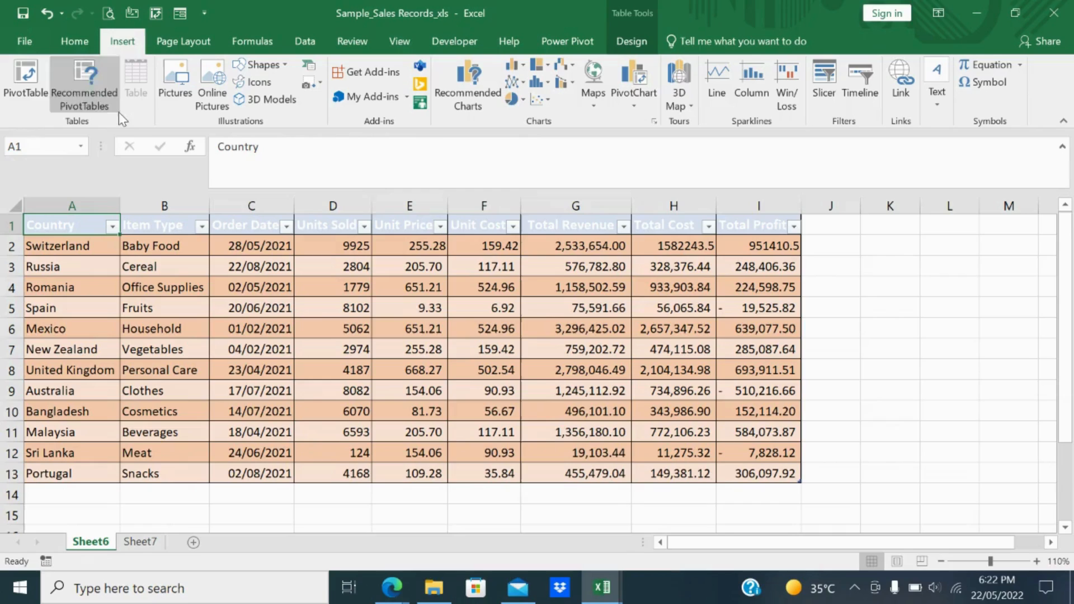
click(171, 225)
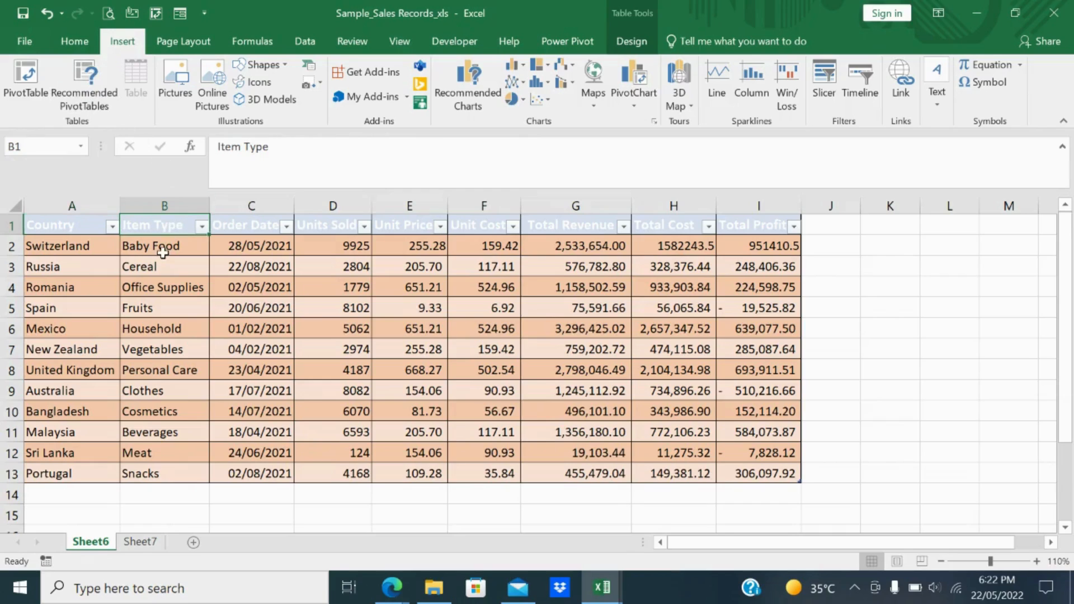
double_click(167, 227)
click(171, 265)
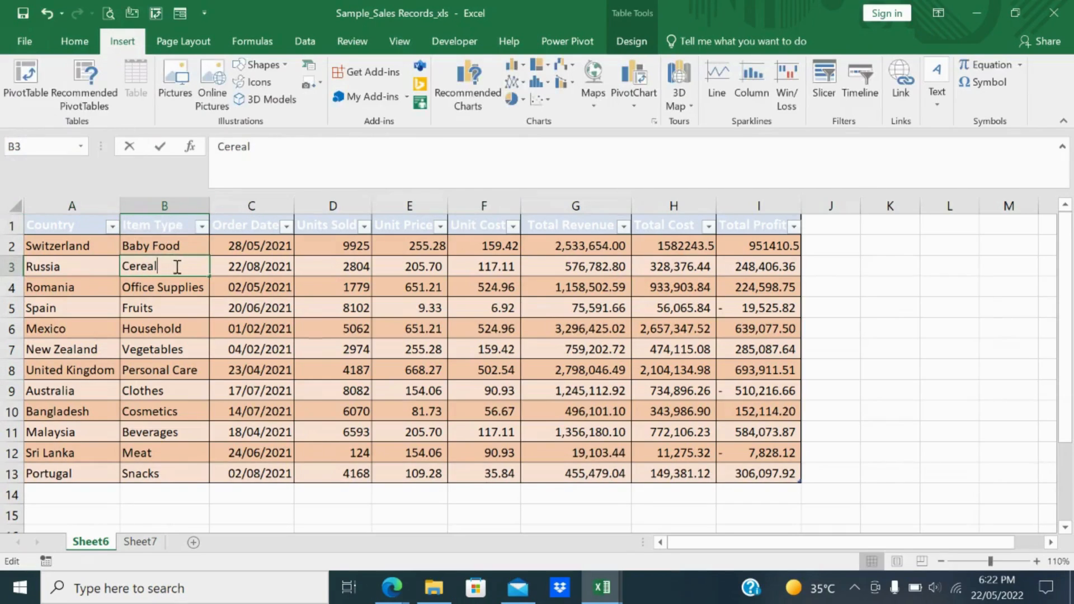
double_click(180, 227)
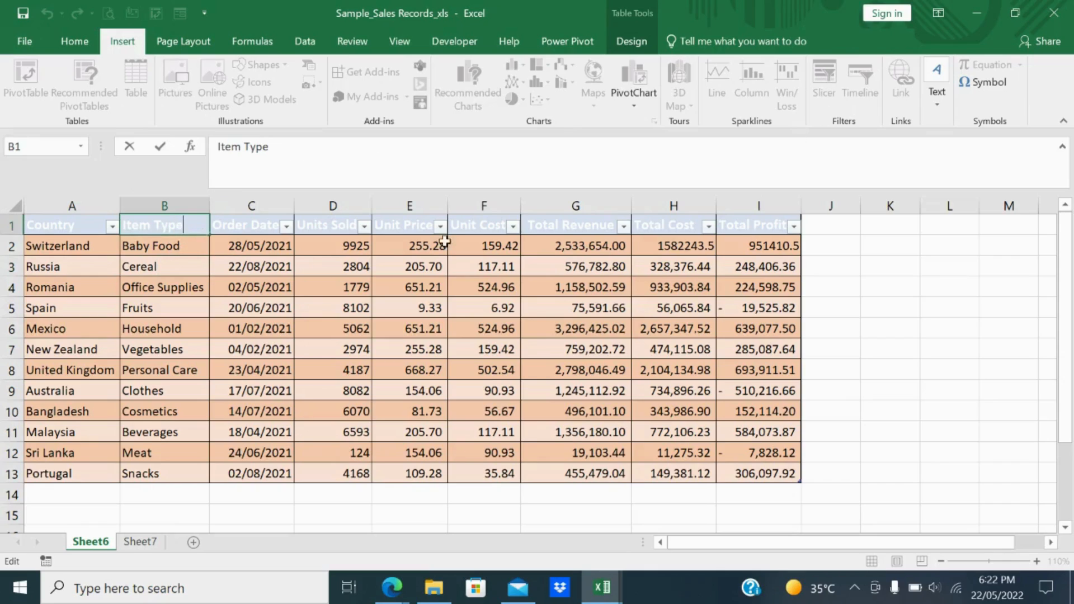
click(177, 241)
click(177, 228)
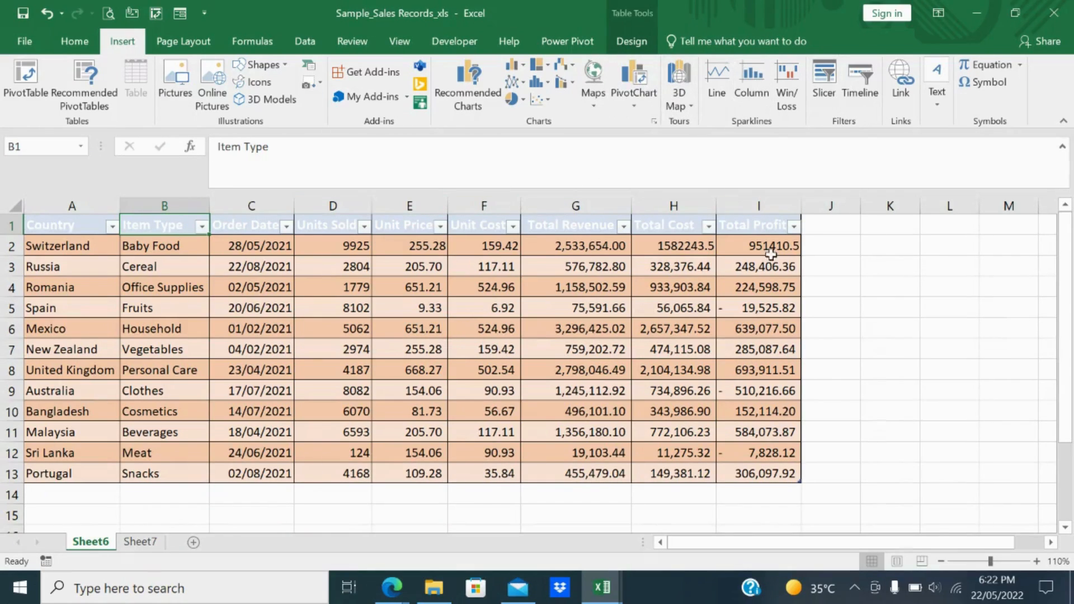
click(828, 331)
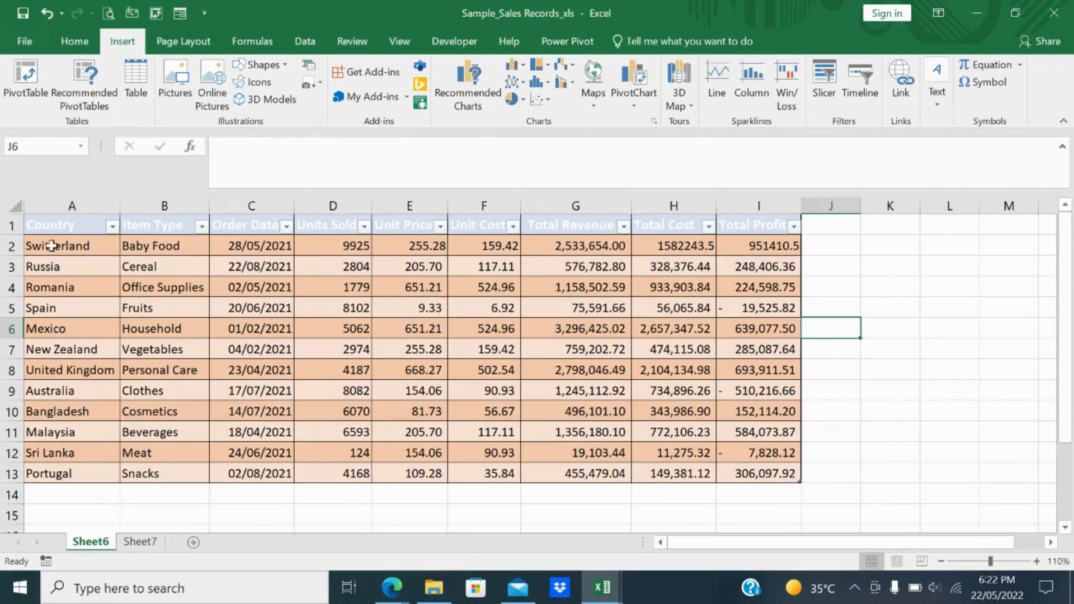
click(51, 242)
click(149, 269)
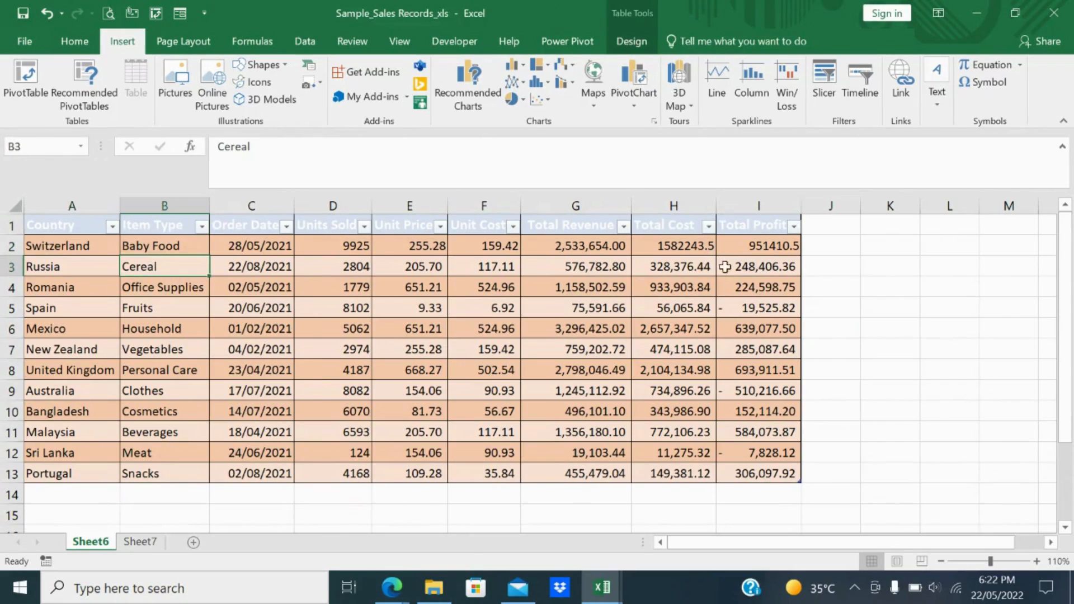
click(893, 300)
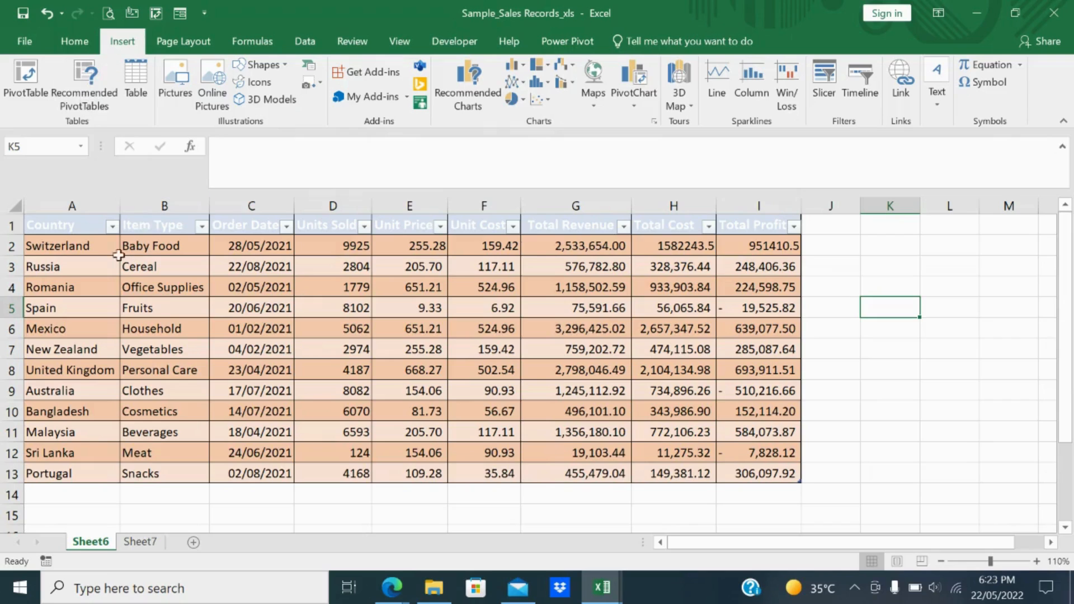
Check which PivotTables are recommended for the sales table and dismiss the suggestions.
click(187, 321)
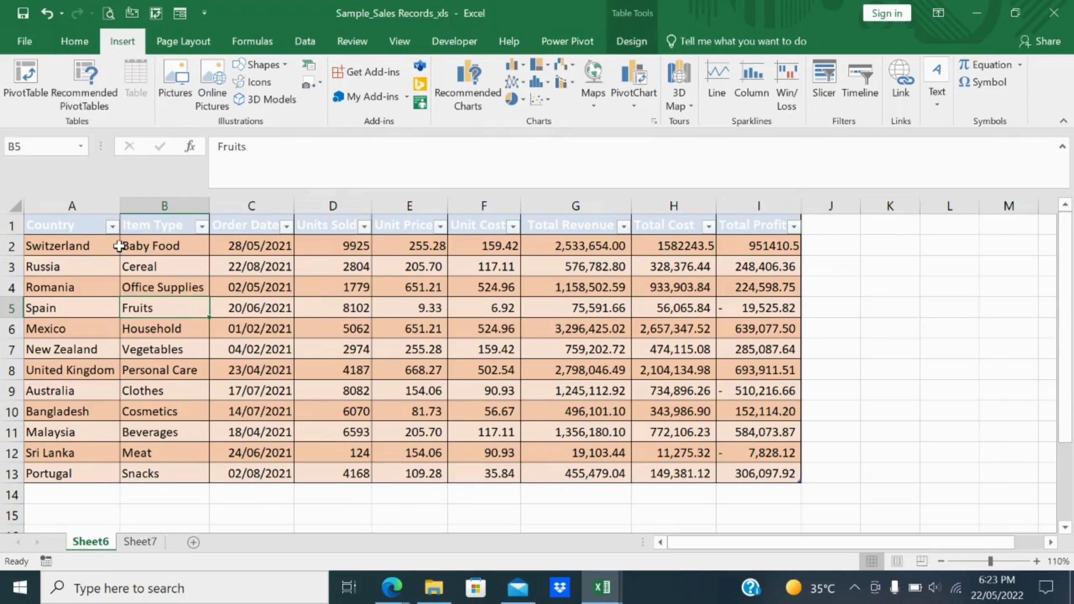
click(96, 100)
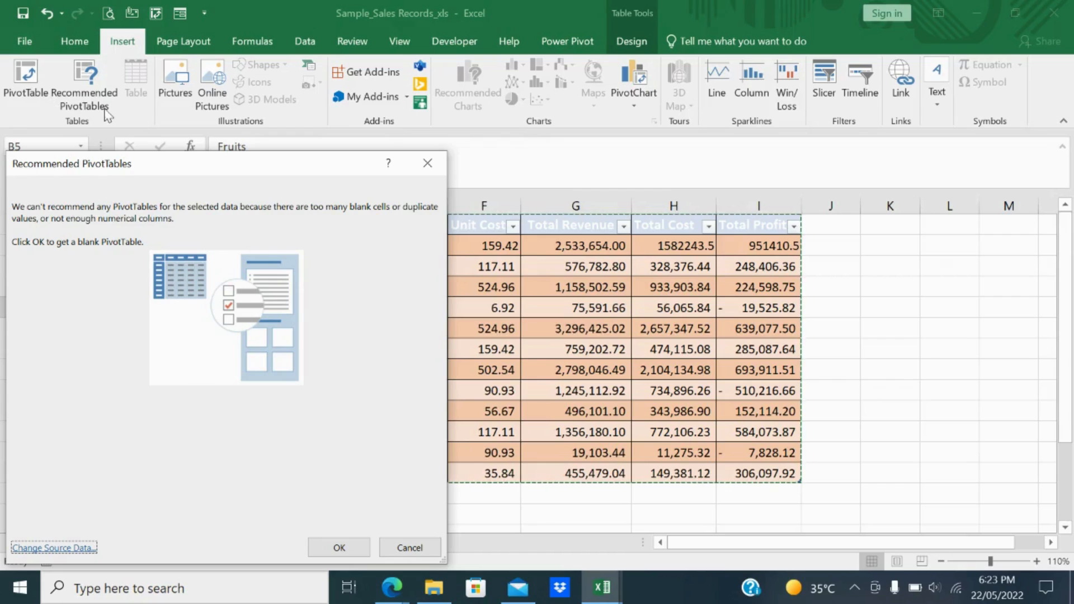
click(337, 548)
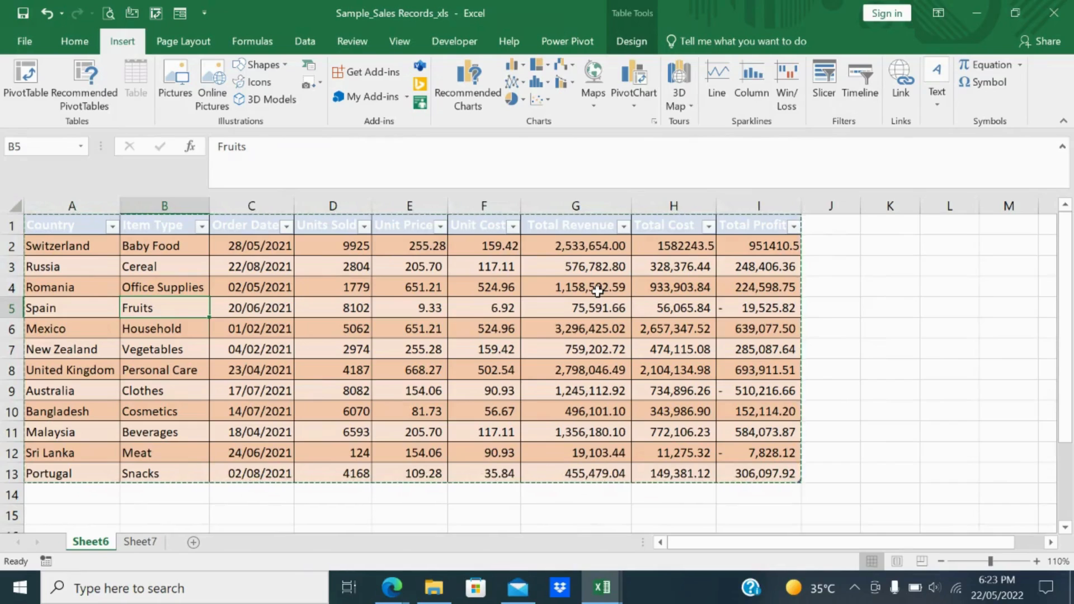
key(Escape)
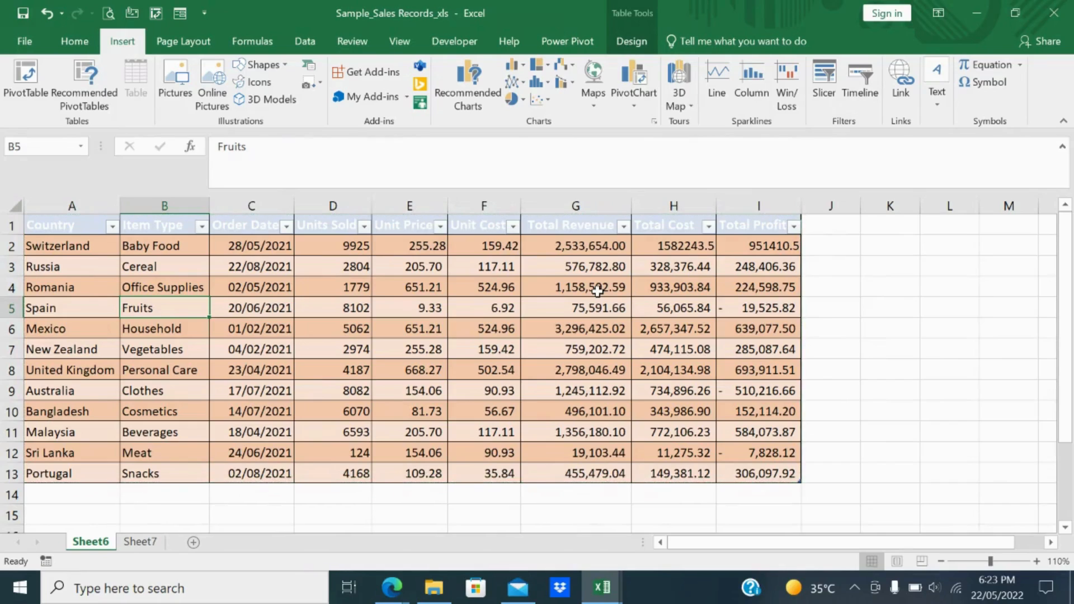
Create a PivotTable from Table2 on a new worksheet with Country as rows and the sum of Units Sold as values.
click(42, 104)
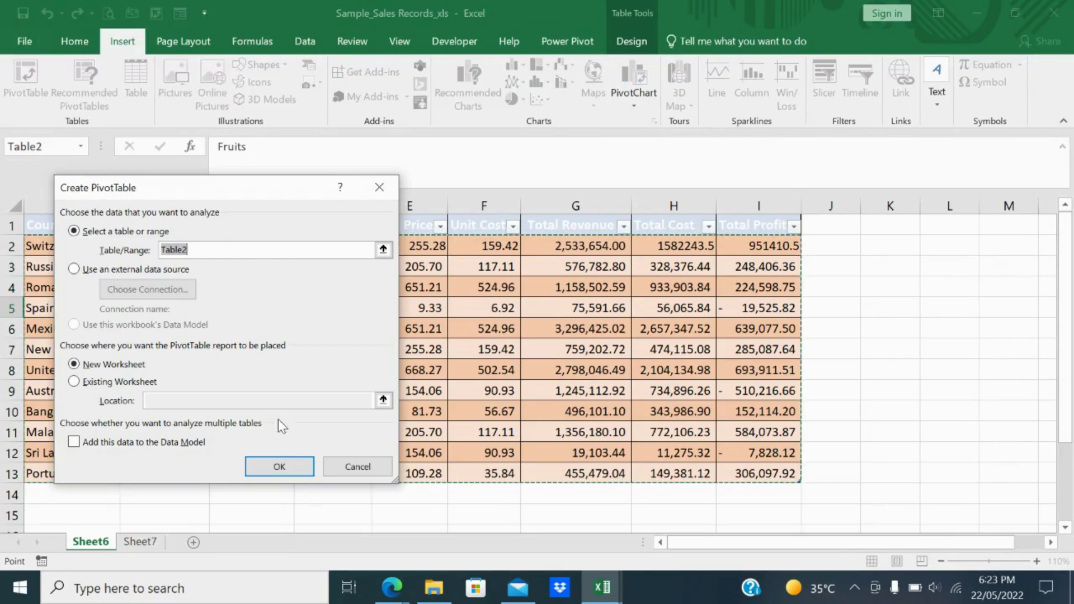
click(279, 466)
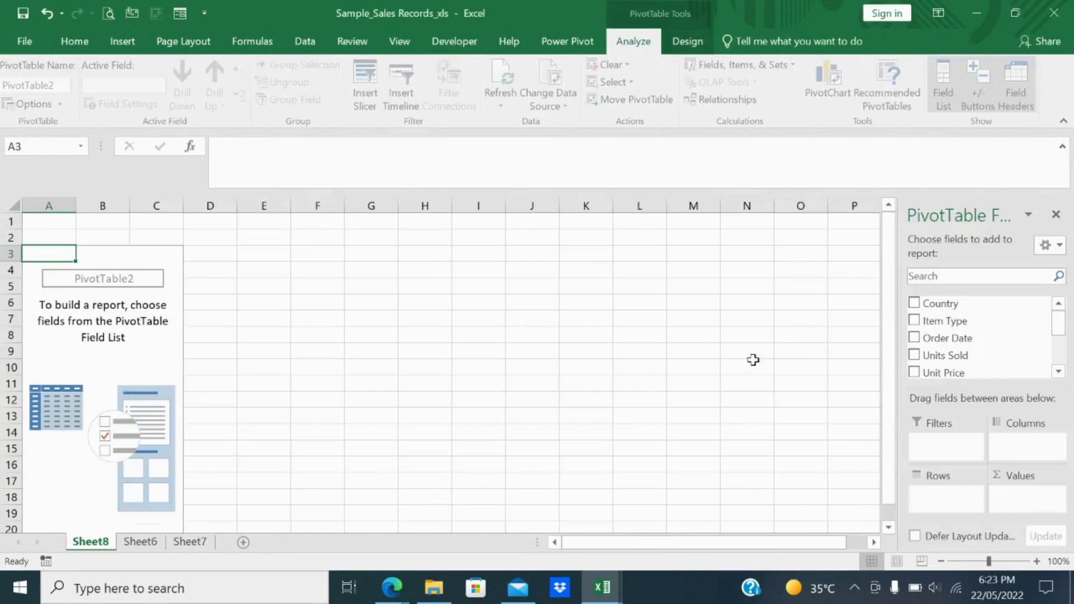
click(913, 302)
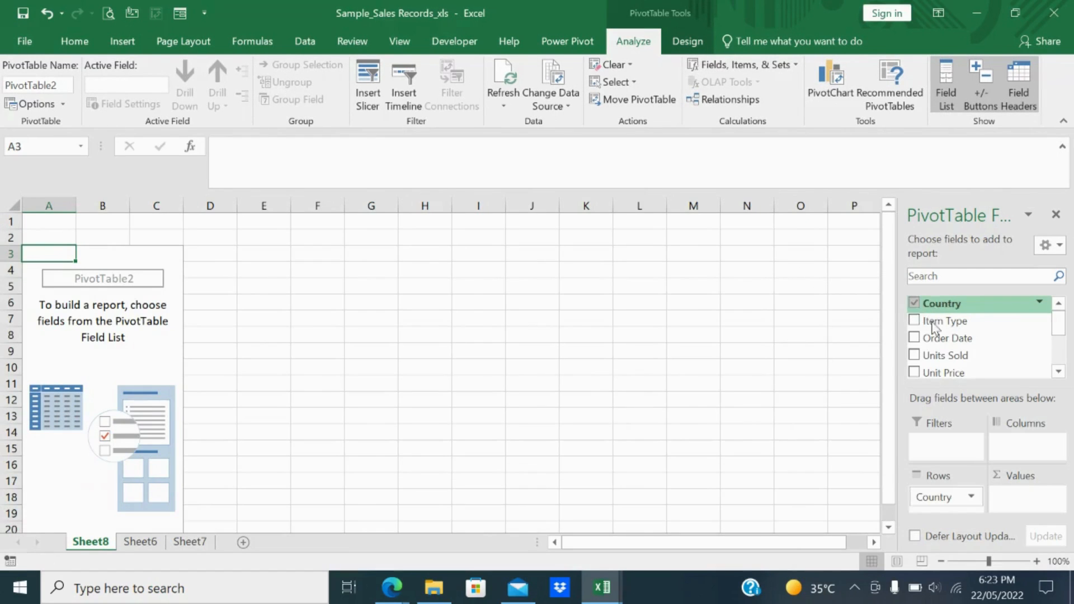
click(913, 356)
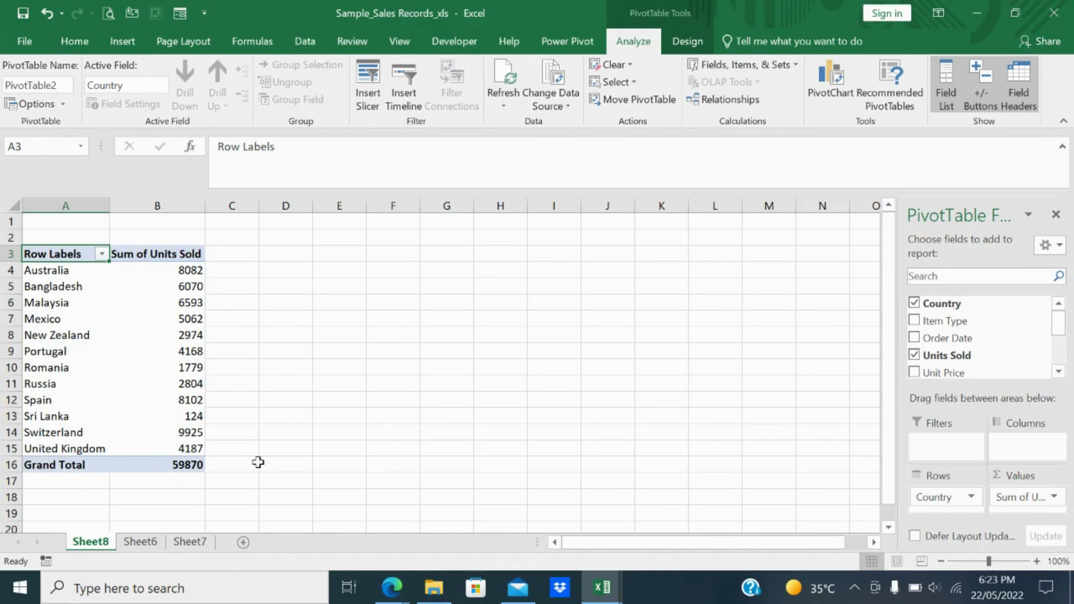
Delete the Sheet8 worksheet containing the PivotTable.
right_click(92, 545)
click(130, 370)
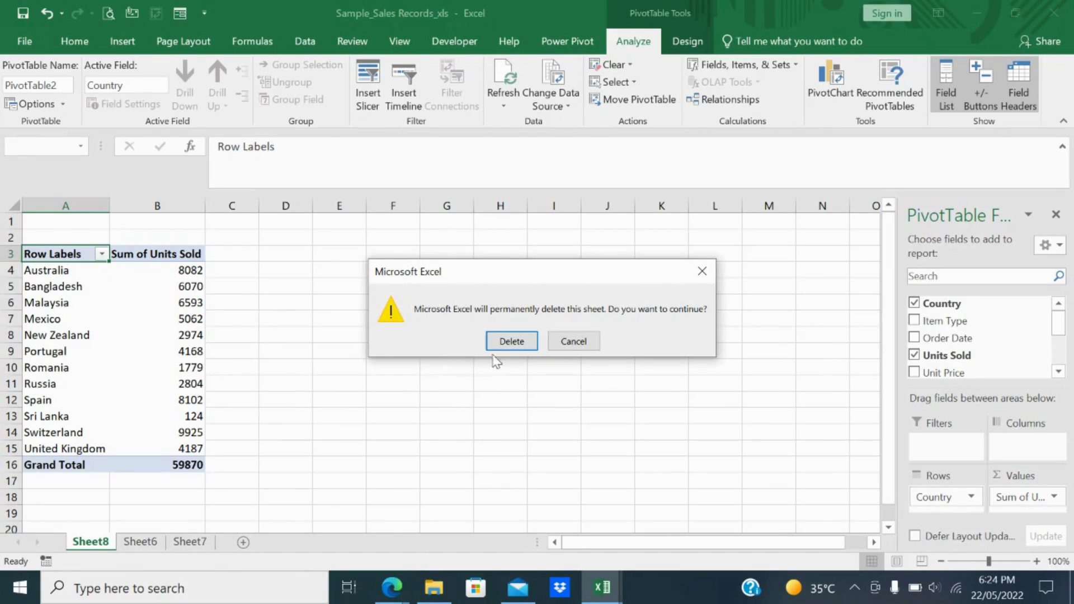
click(511, 343)
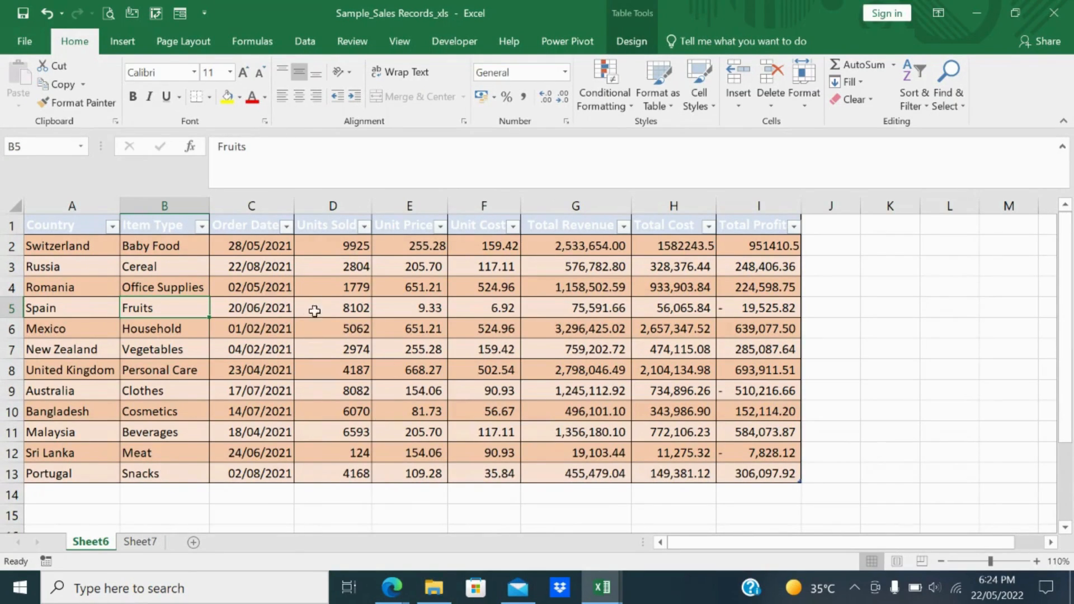
Insert Country and Order Date slicers for the sales table and move them apart, with Order Date beside the table over columns J to L.
click(154, 225)
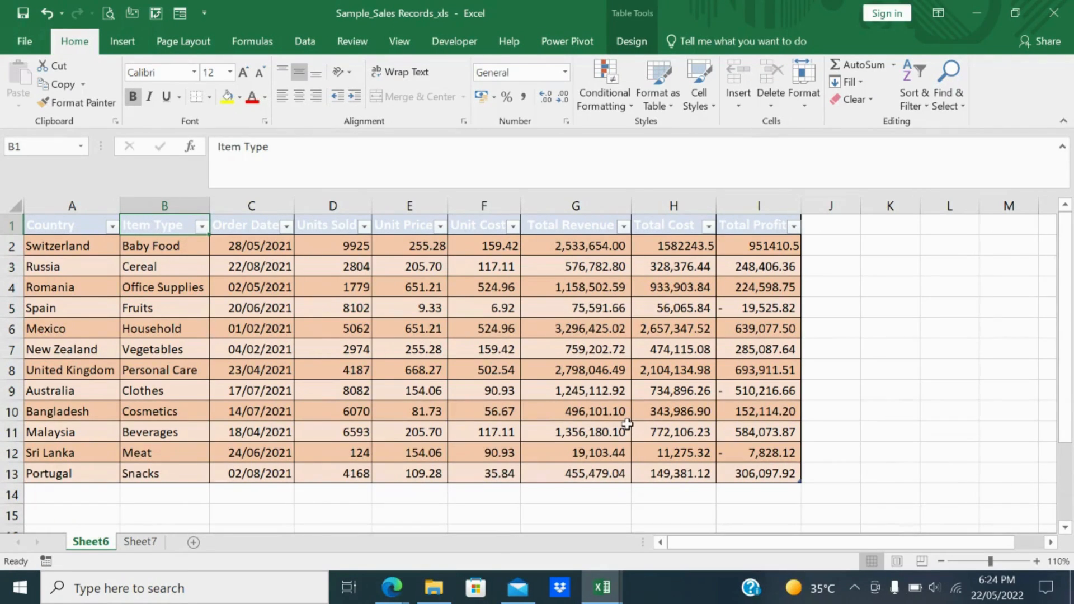
click(122, 41)
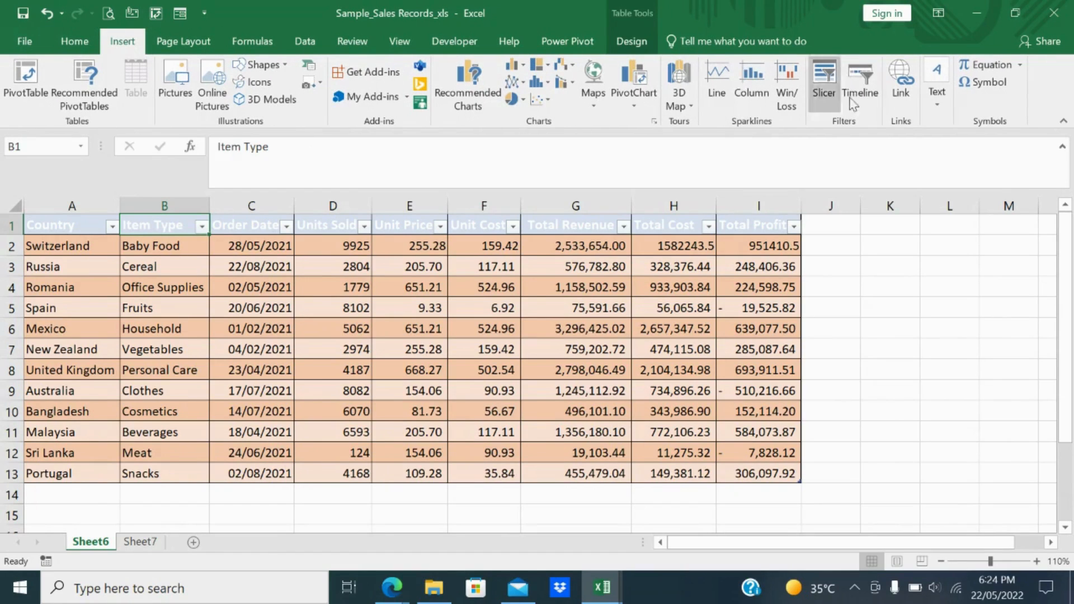
click(819, 89)
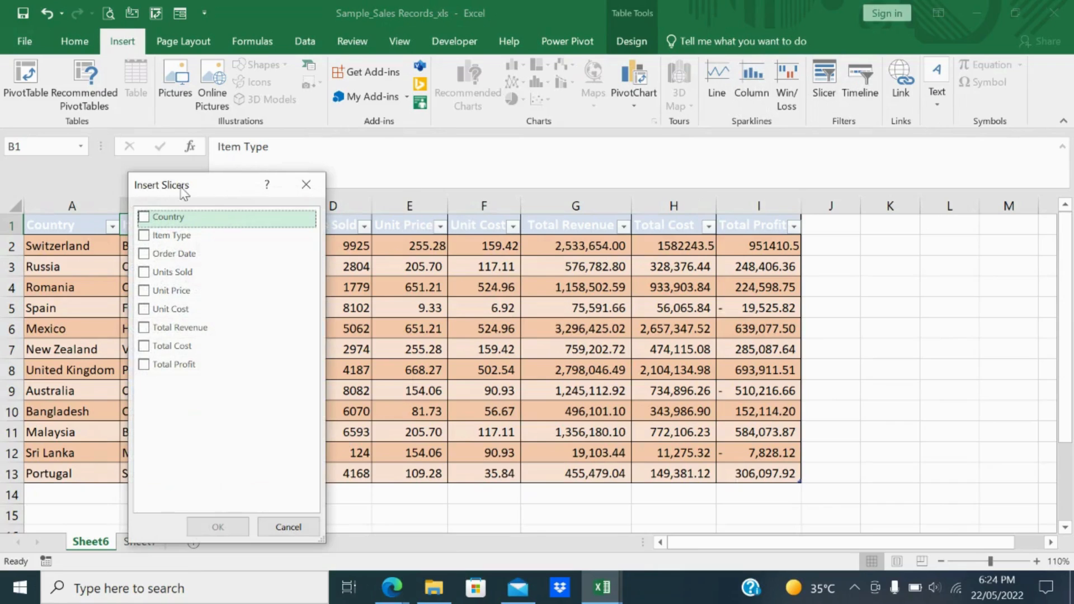
drag(180, 188, 830, 197)
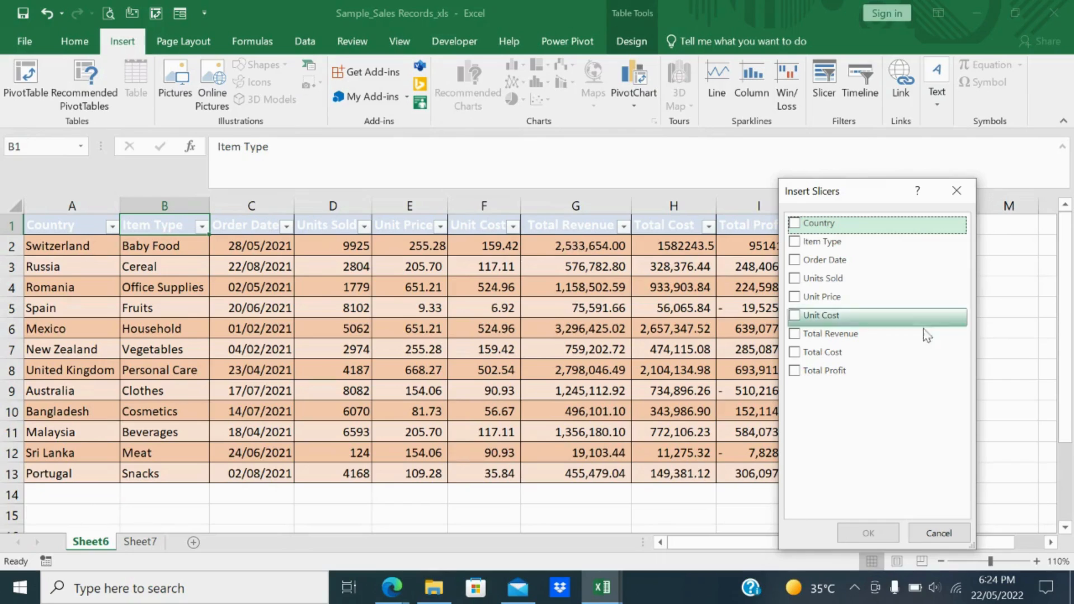
click(798, 219)
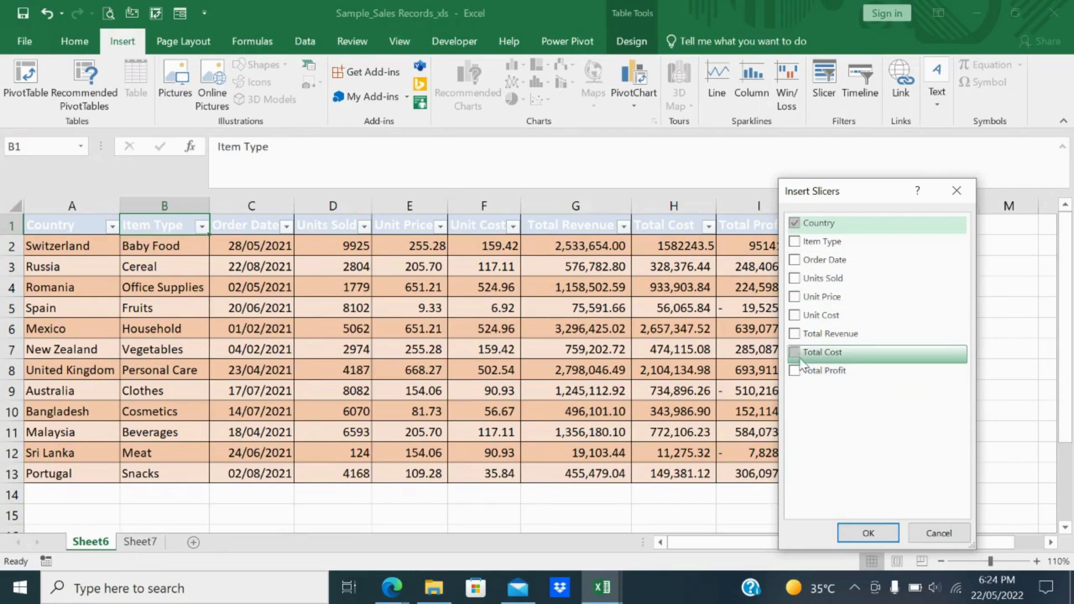
click(794, 315)
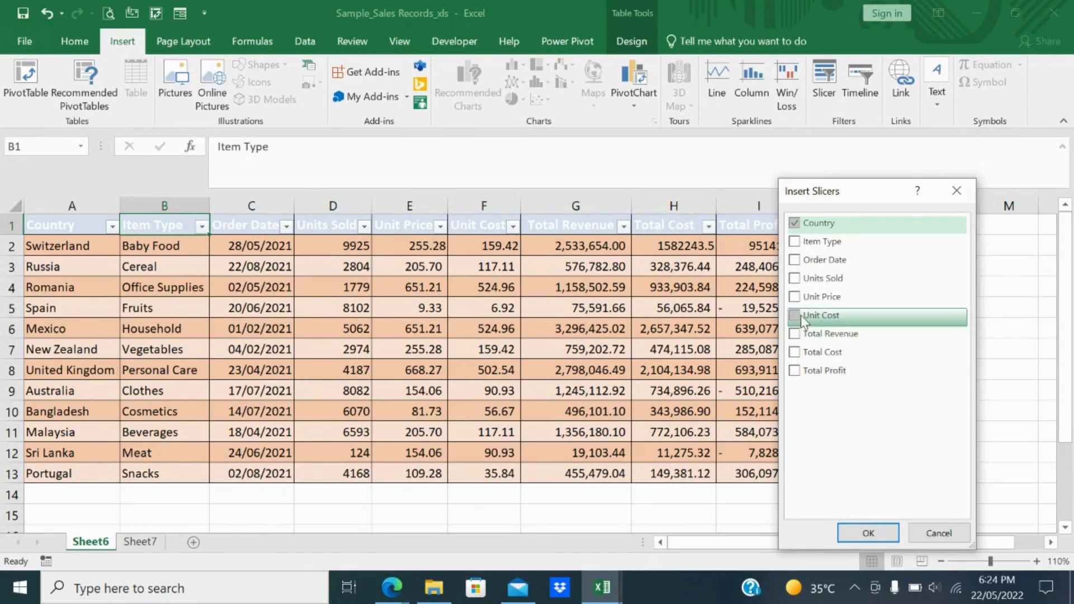
click(806, 260)
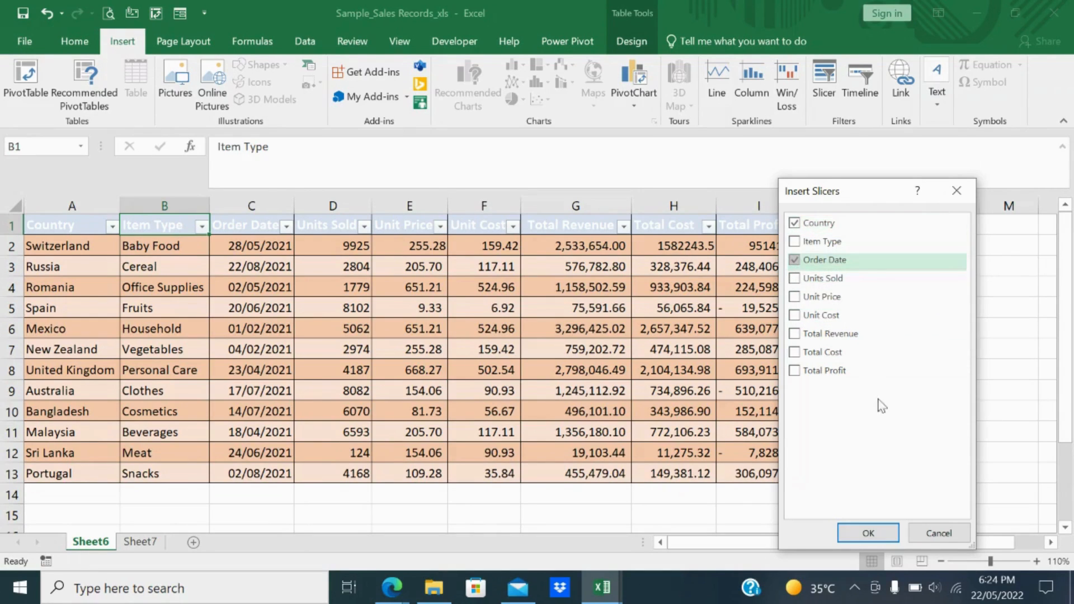
click(874, 533)
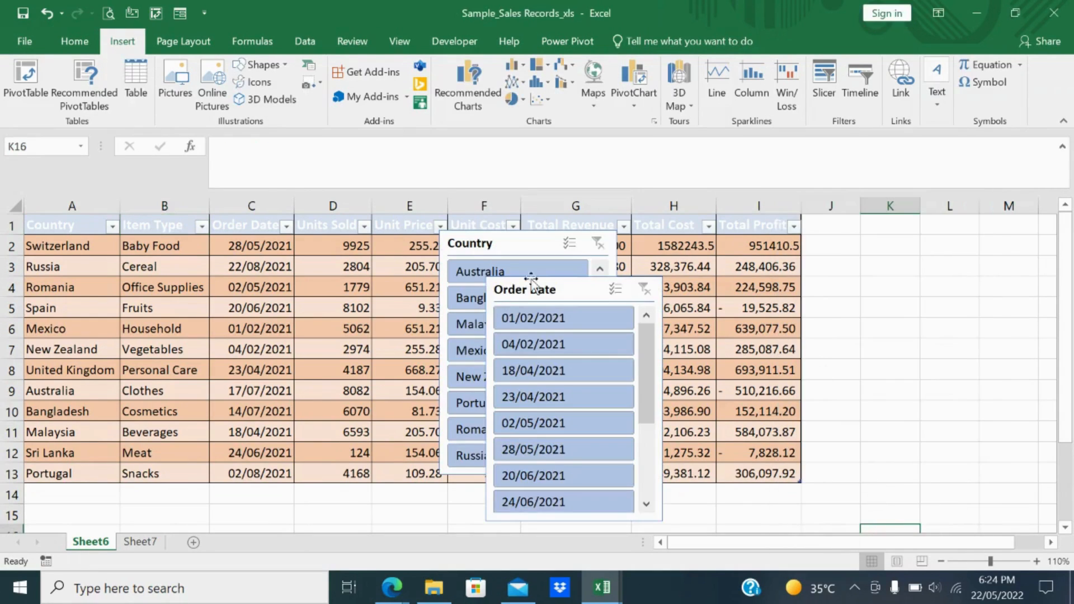
drag(532, 284, 890, 226)
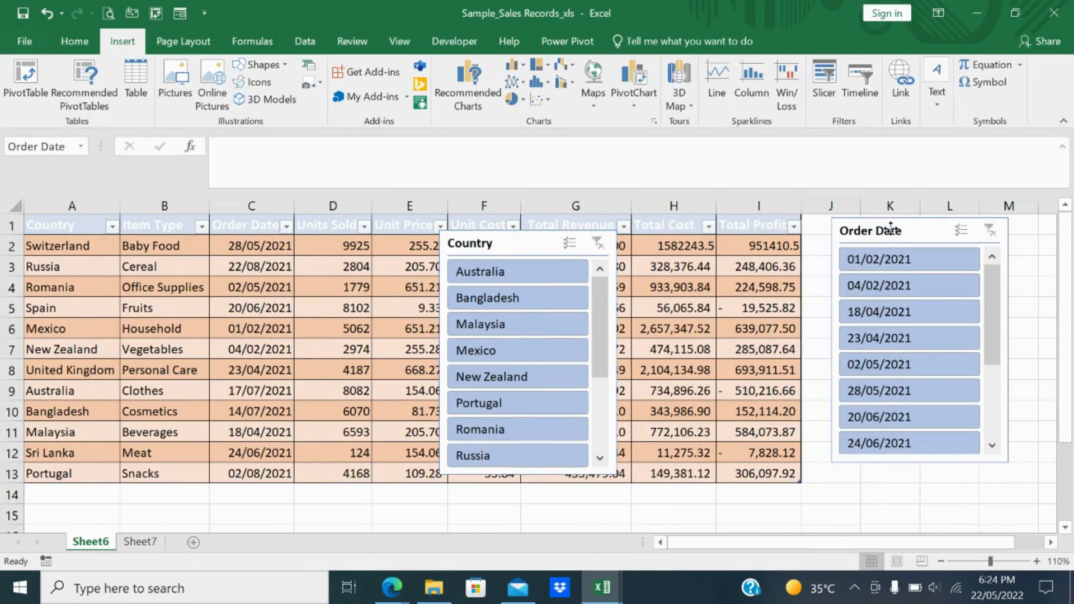
drag(486, 246, 668, 238)
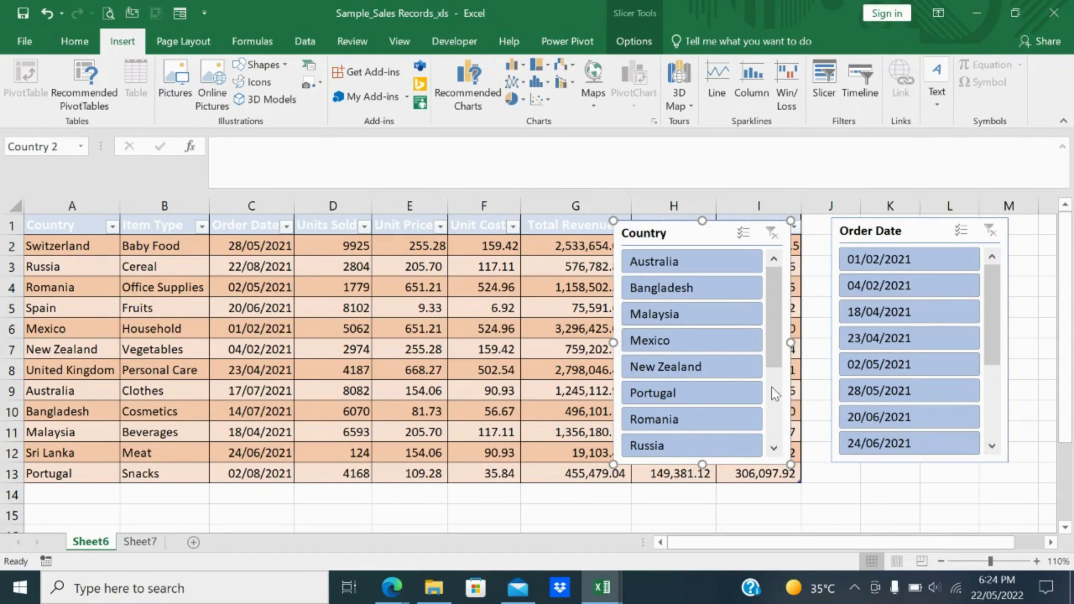
Try the slicers by filtering the table to Bangladesh and to order date 23/04/2021, clearing each filter.
click(670, 294)
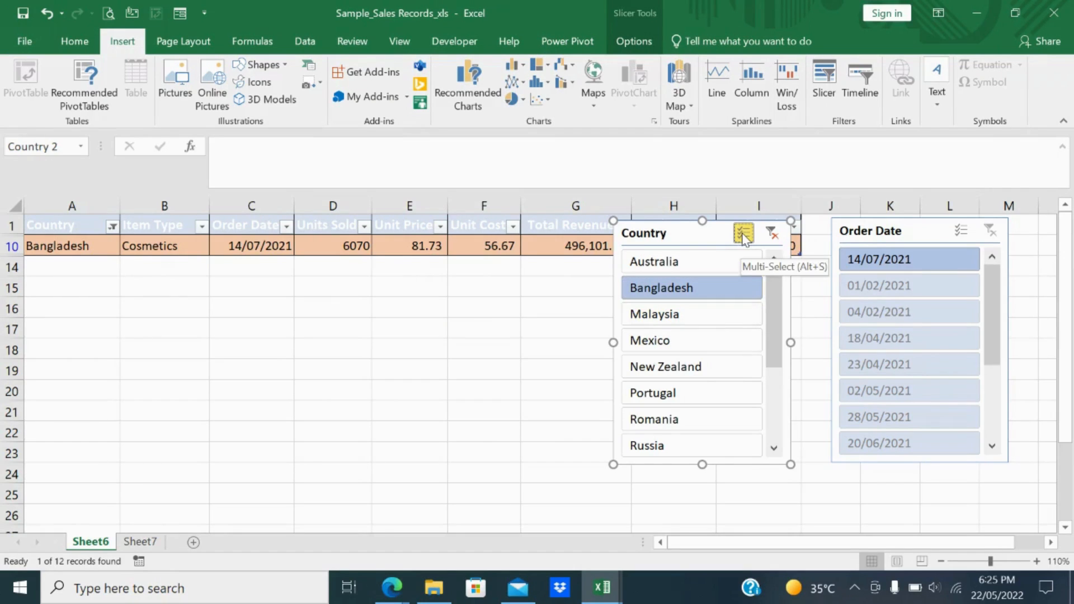
click(772, 234)
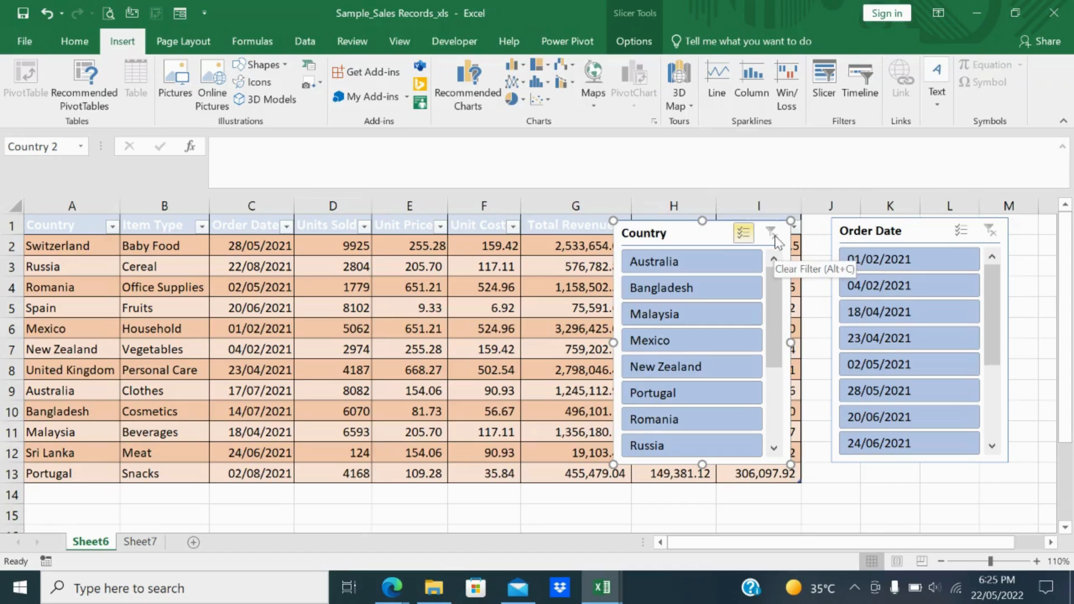
click(889, 339)
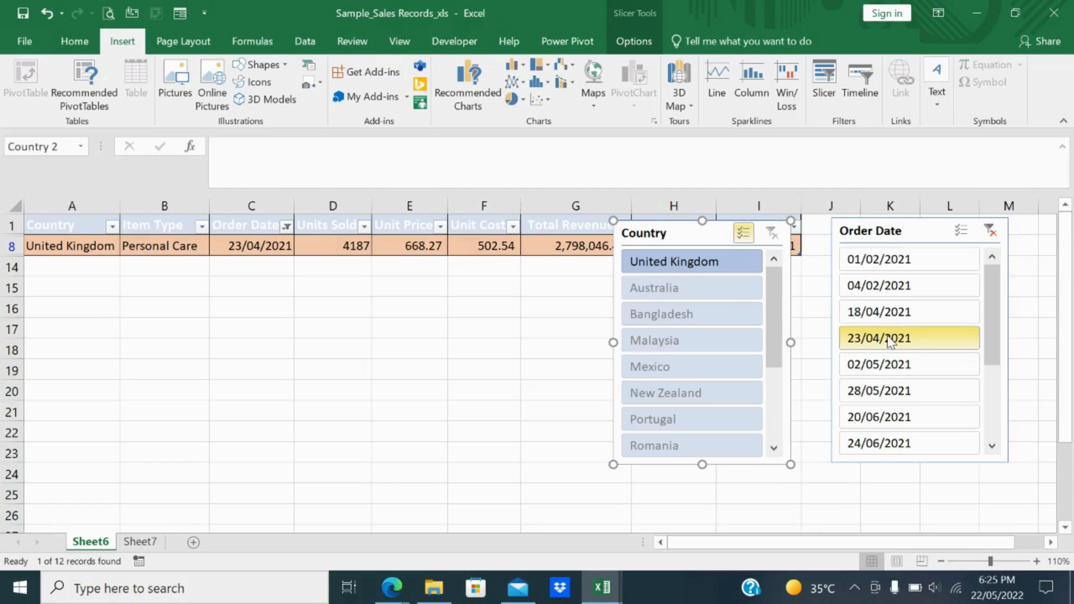
click(990, 230)
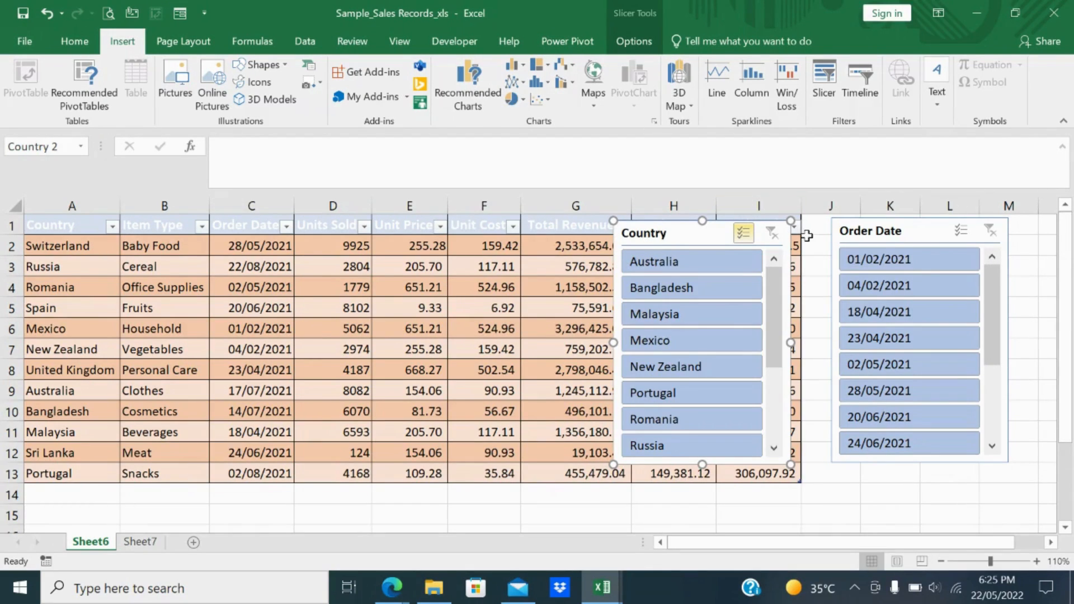
Delete the Country slicer from the sheet.
click(597, 262)
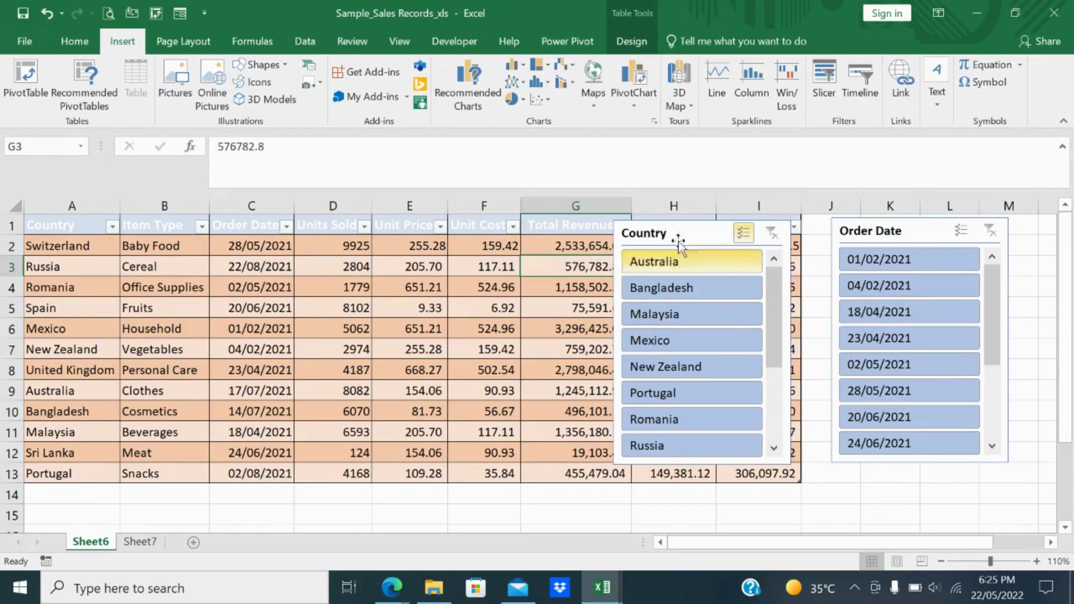
click(772, 234)
key(Delete)
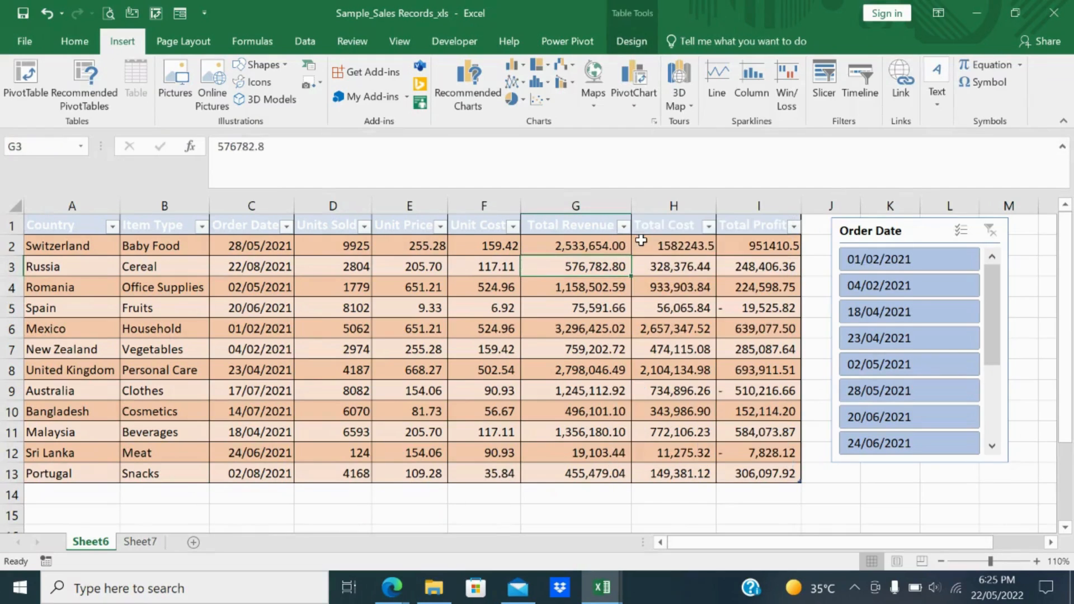
Delete the Order Date slicer from the sheet.
click(910, 232)
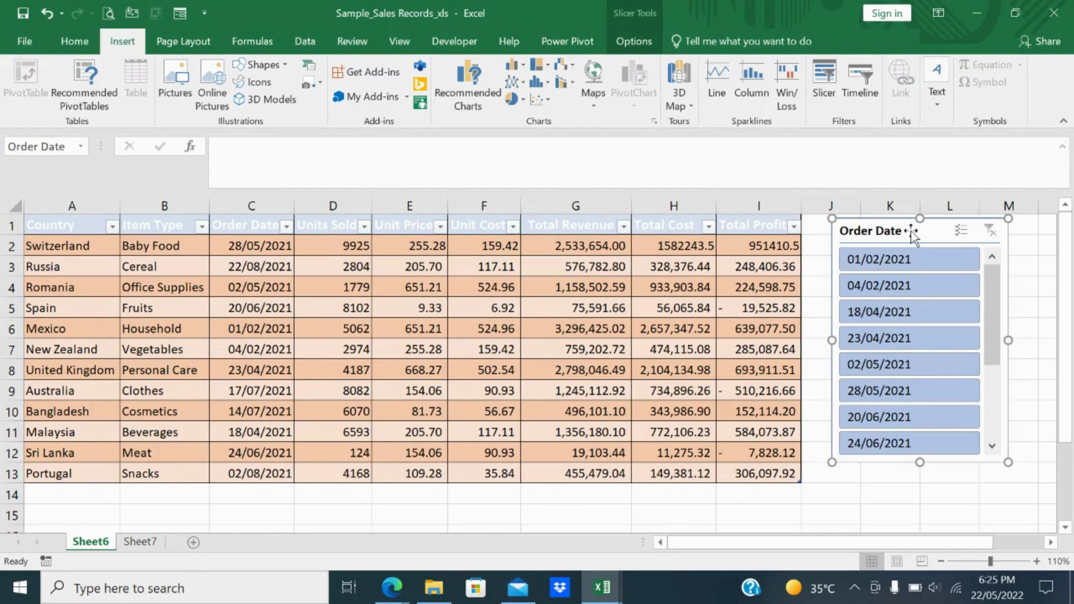
key(Delete)
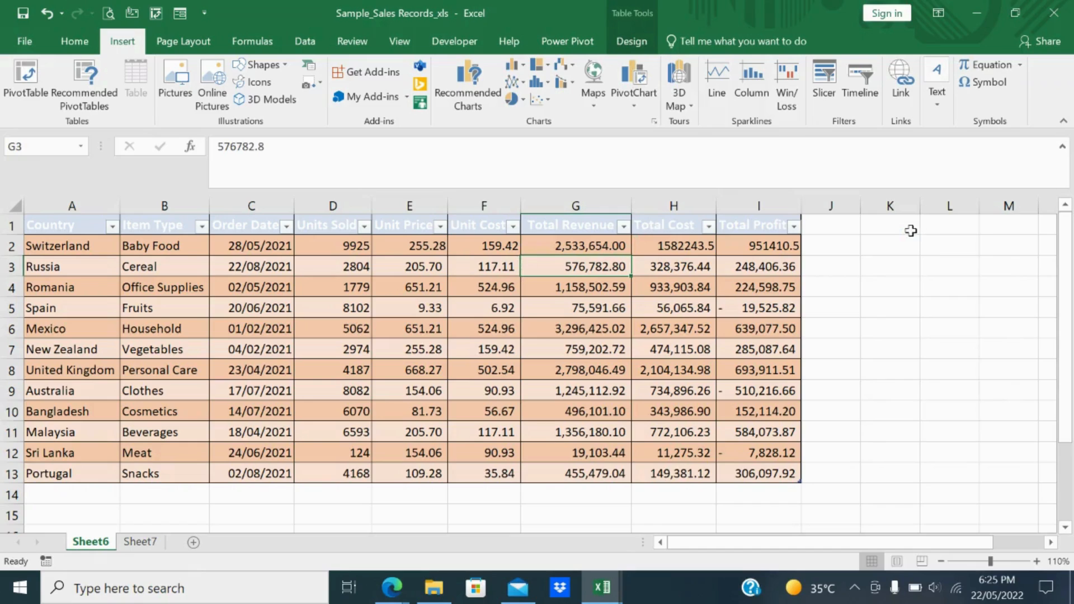
Examine the Total Profit values of the countries on Sheet7, comparing the profitable countries with those that made a loss.
click(140, 542)
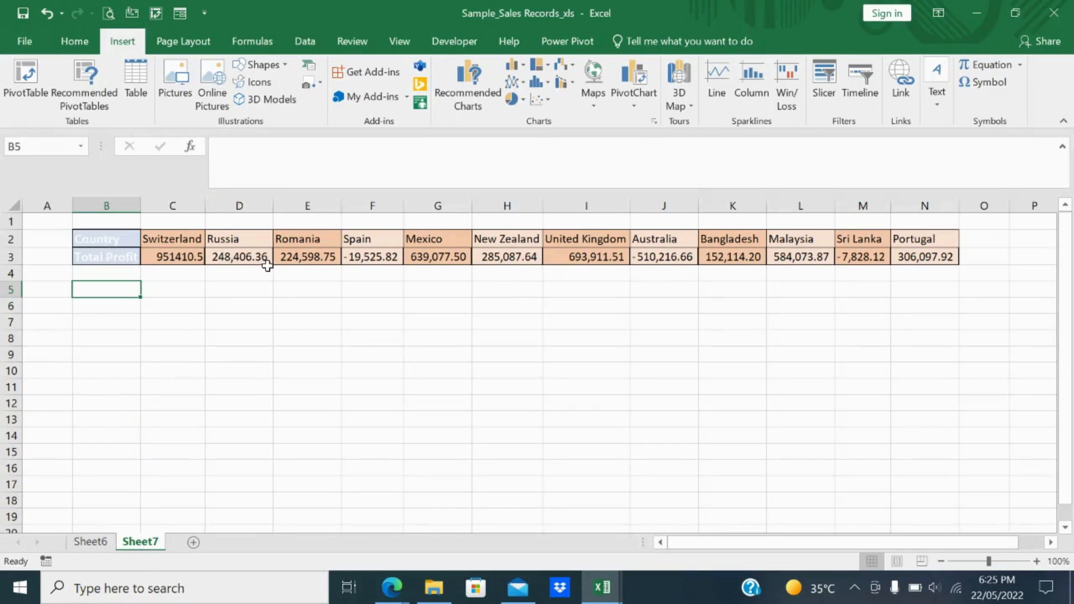
click(357, 257)
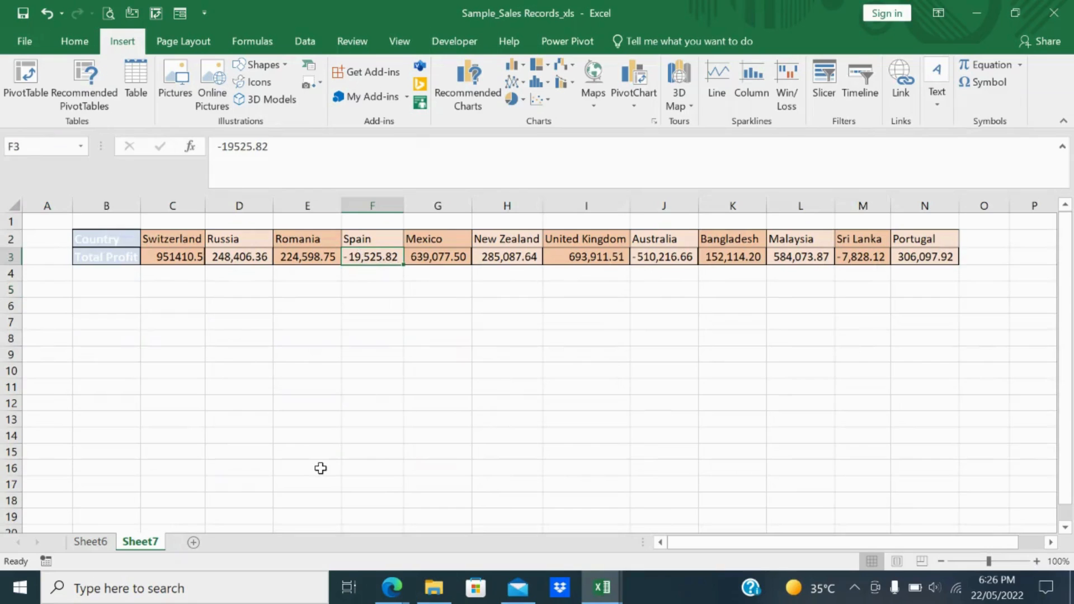
click(601, 256)
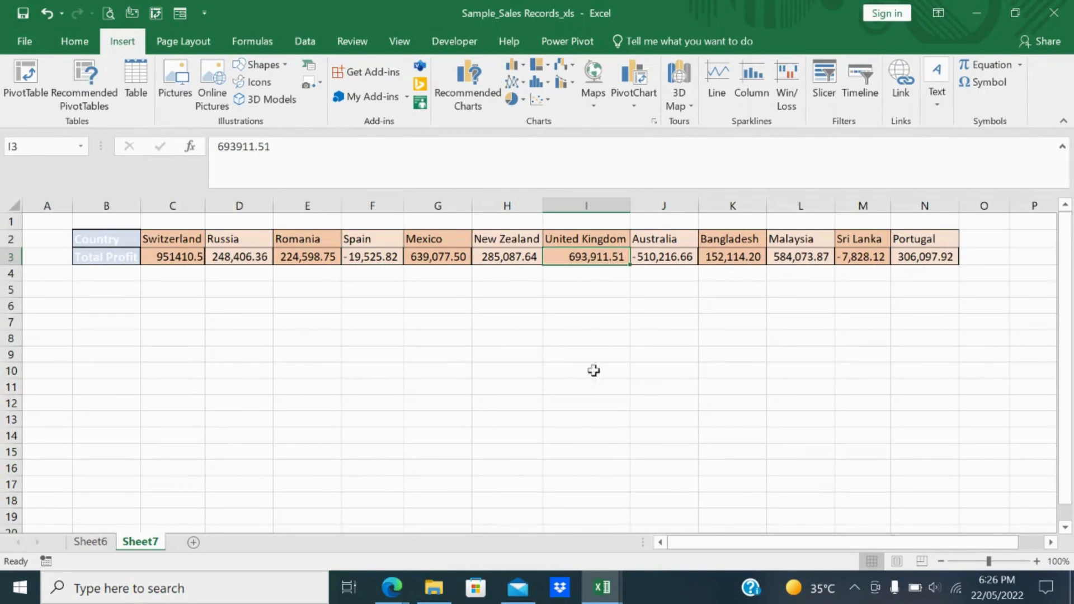
click(667, 256)
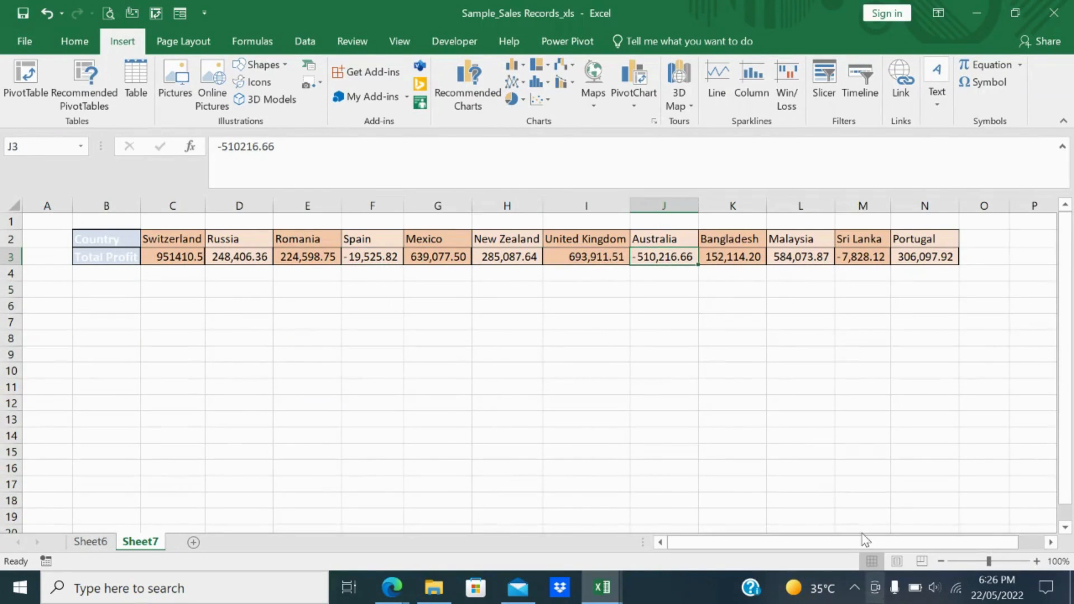
click(805, 258)
click(668, 253)
click(868, 256)
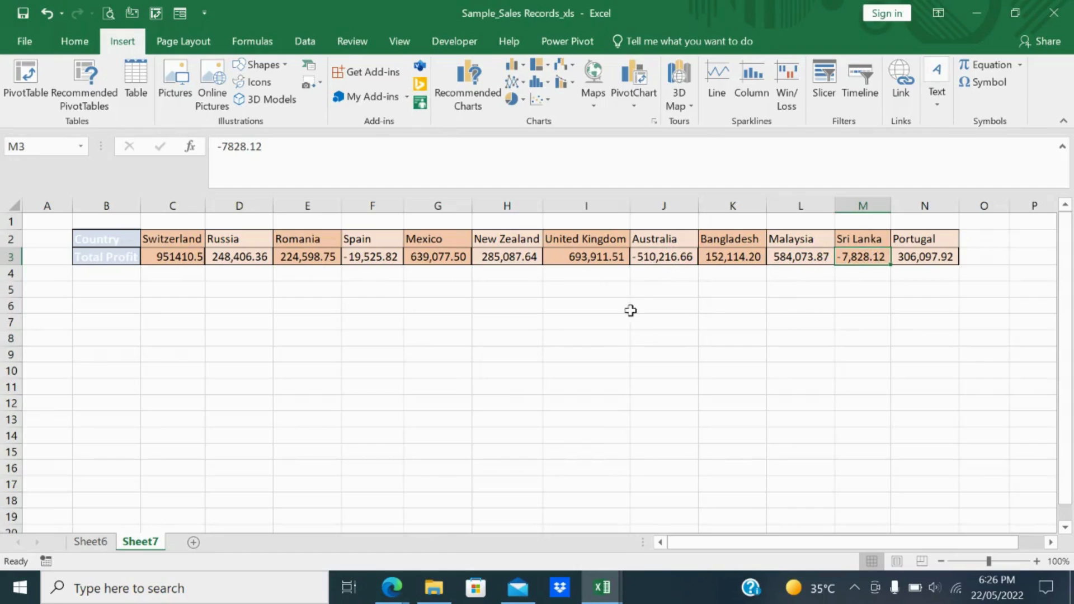
click(360, 256)
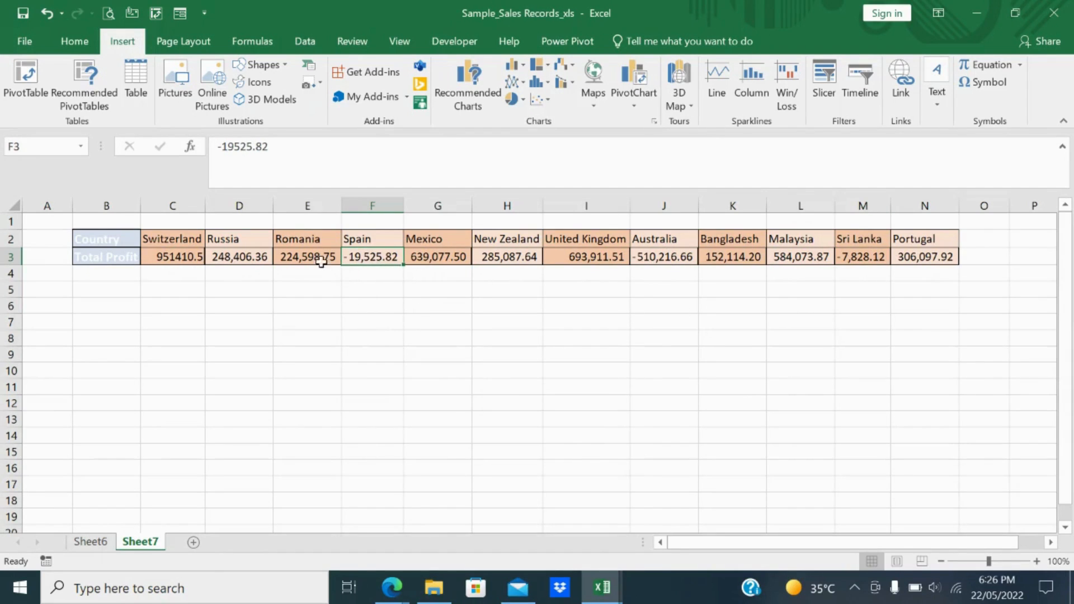
click(285, 256)
click(437, 255)
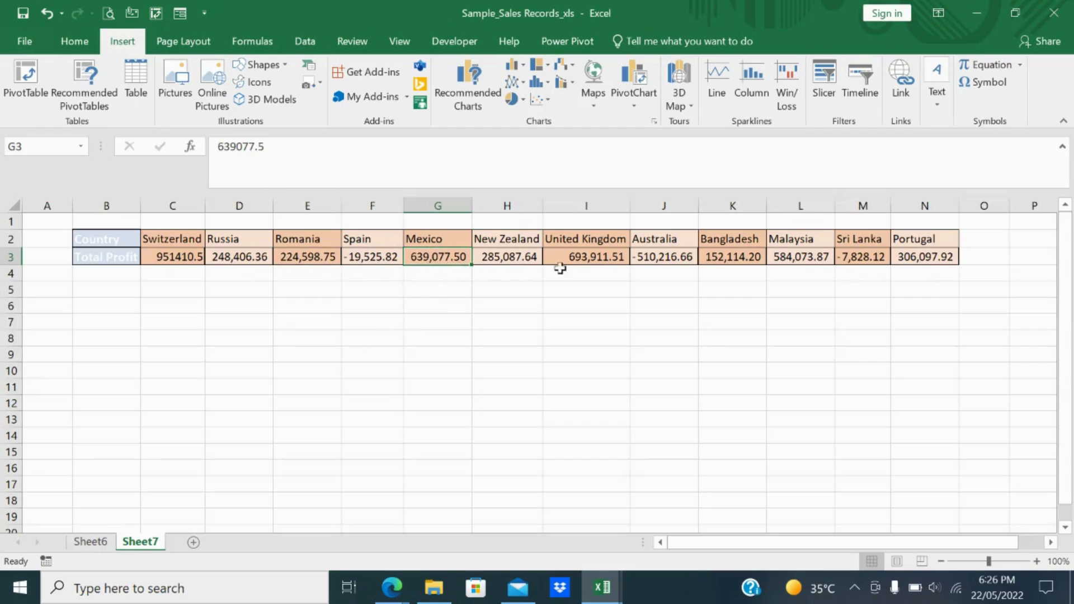
click(584, 256)
click(487, 339)
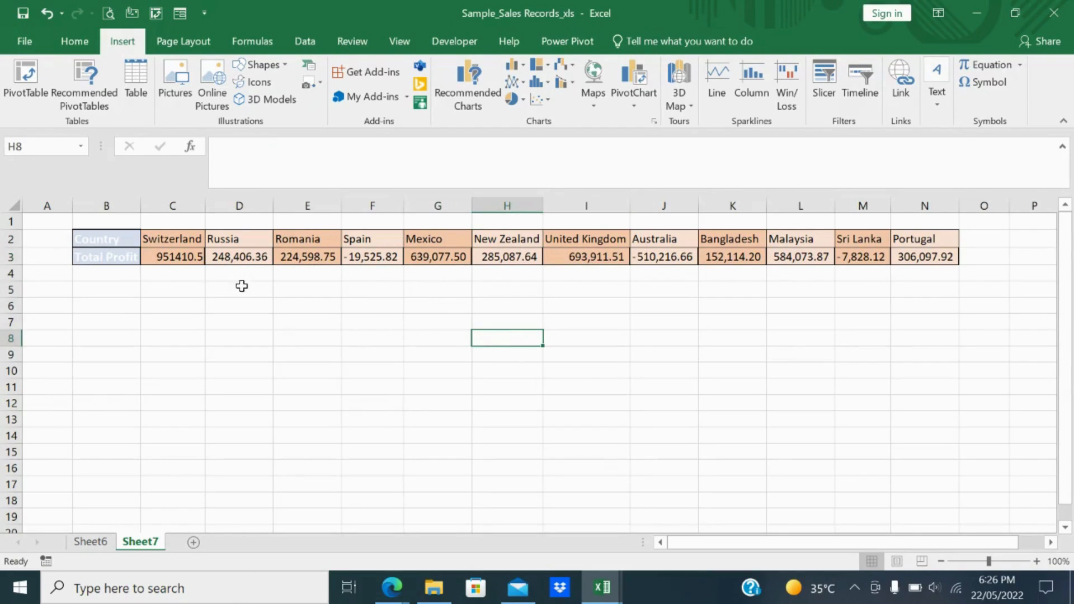
Start a Win/Loss sparkline in cell C6 with the Total Profit values C3:N3 as its data range.
click(114, 310)
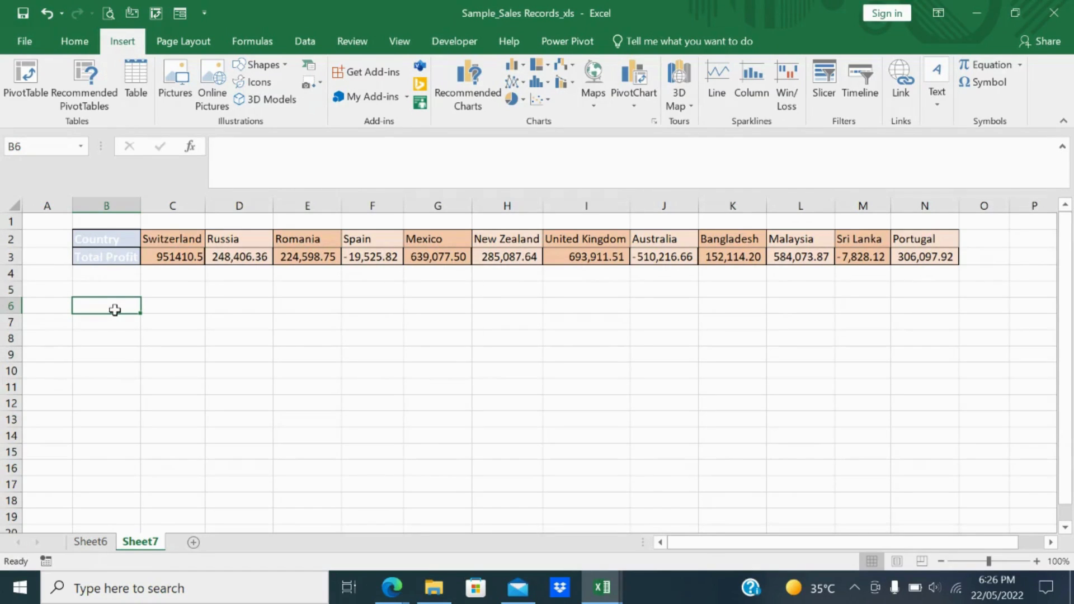
click(162, 304)
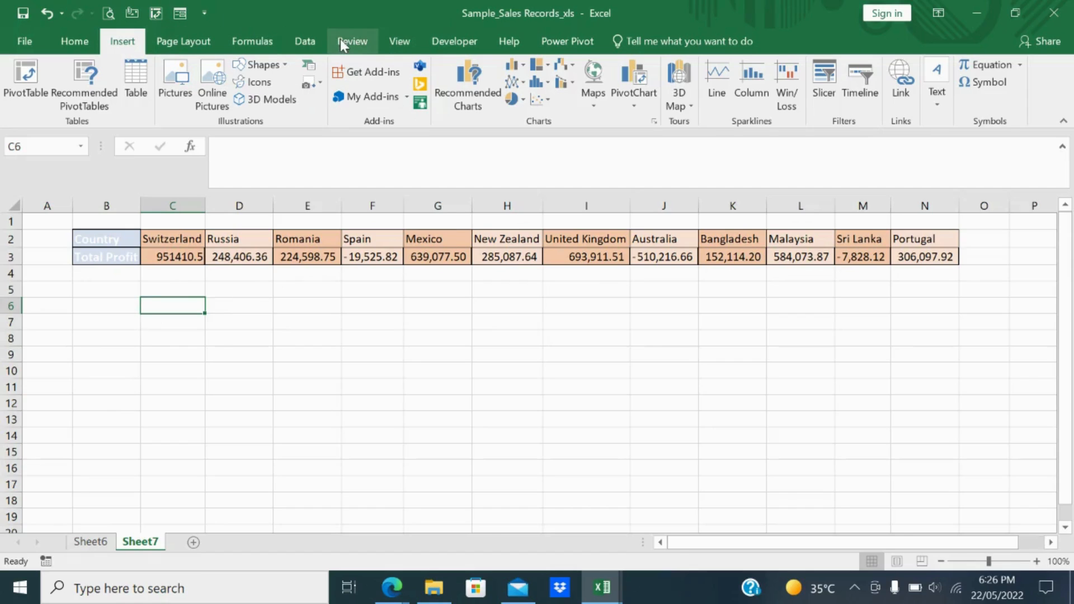
click(790, 99)
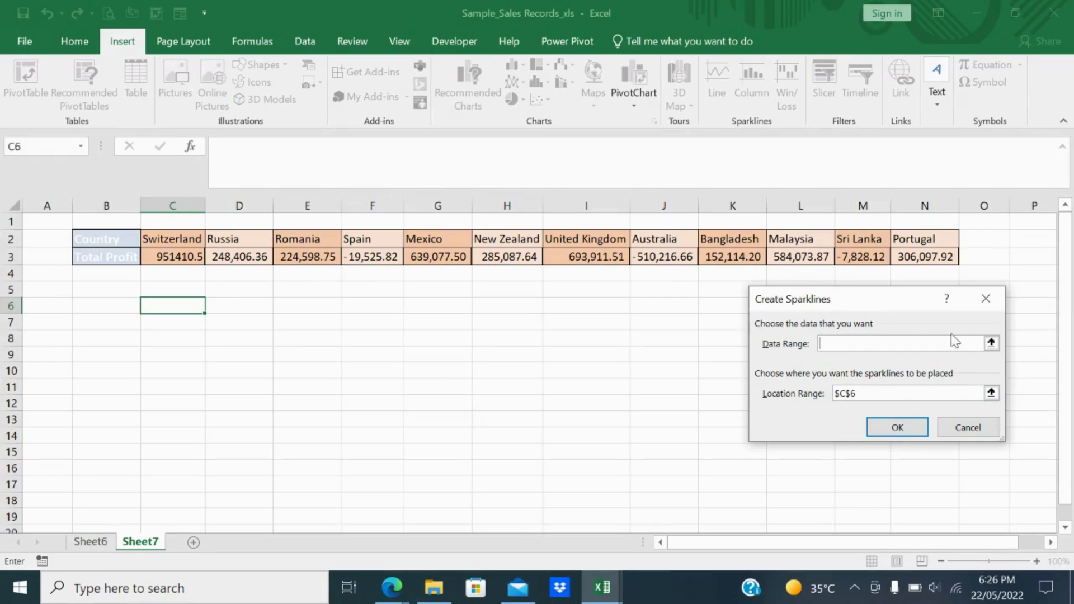
click(990, 344)
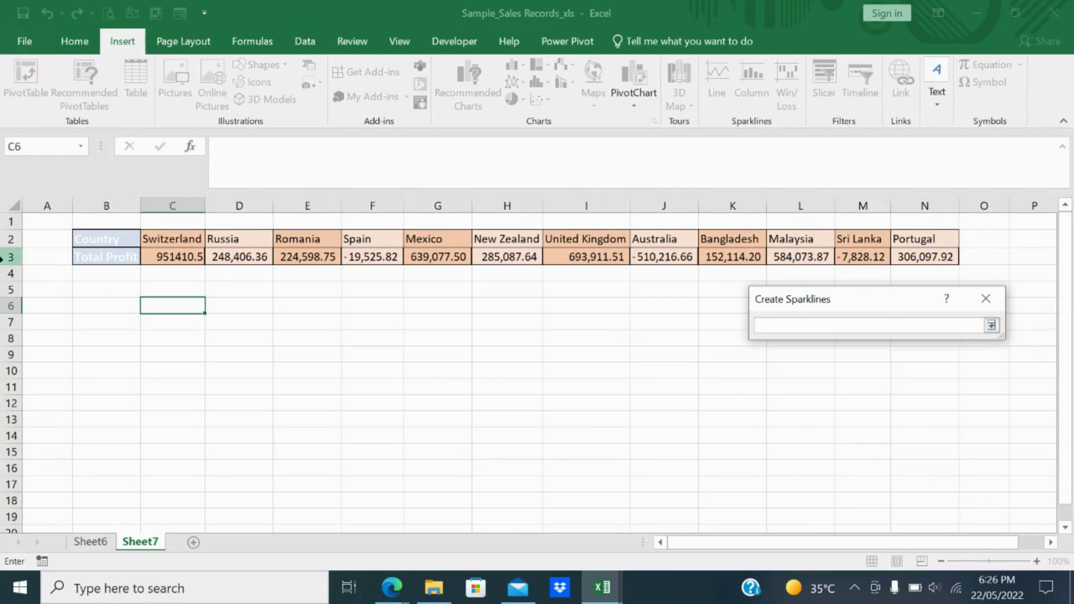
drag(164, 250, 909, 252)
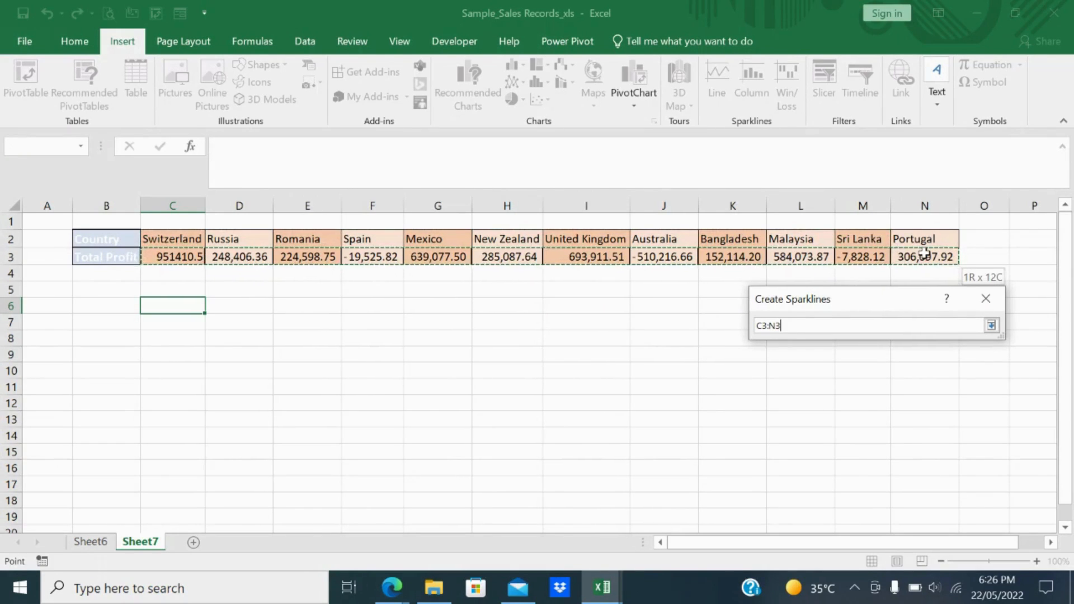
click(923, 255)
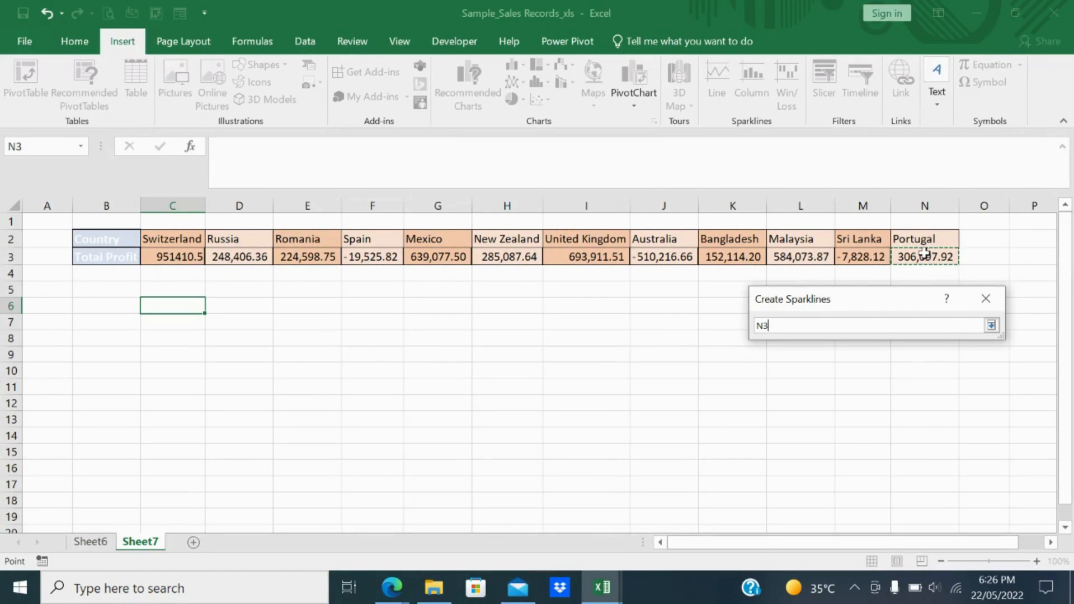
drag(163, 256, 946, 257)
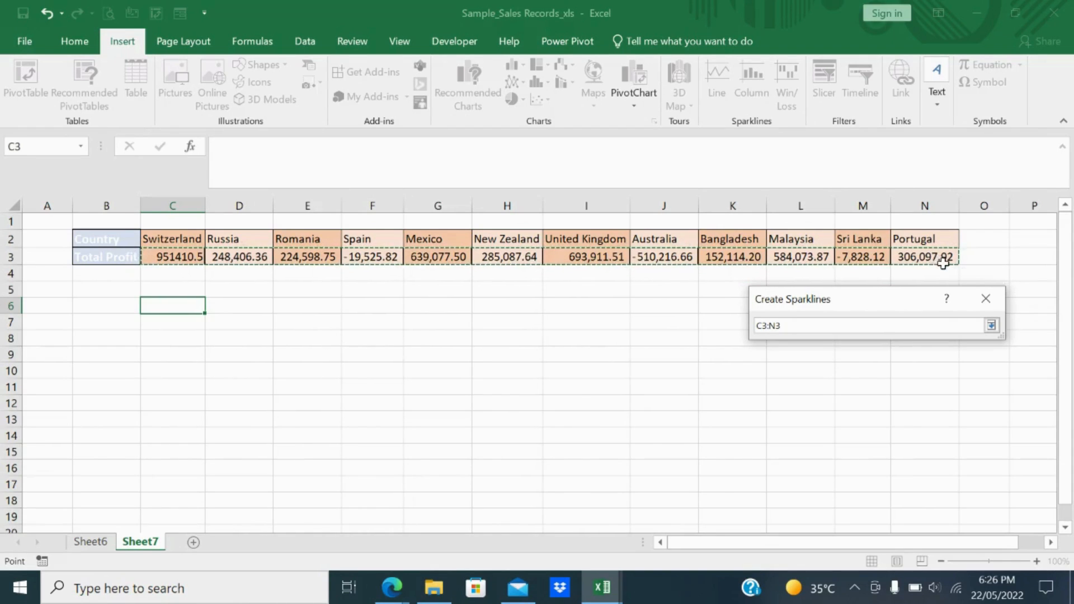
click(991, 325)
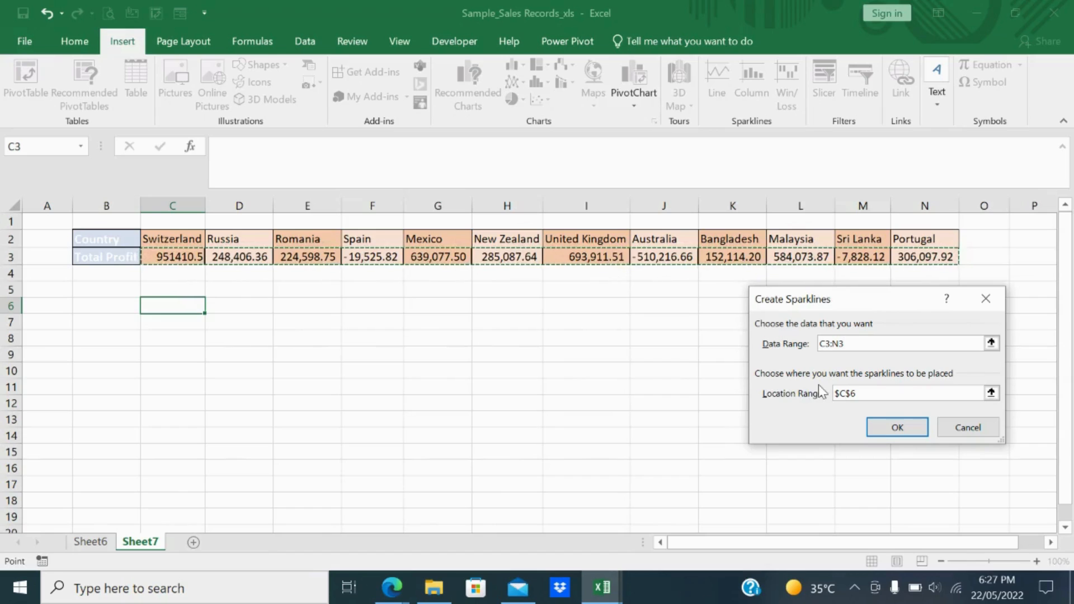
Try to create the Win/Loss sparkline in C6 using D4:N4 as the data range.
click(163, 292)
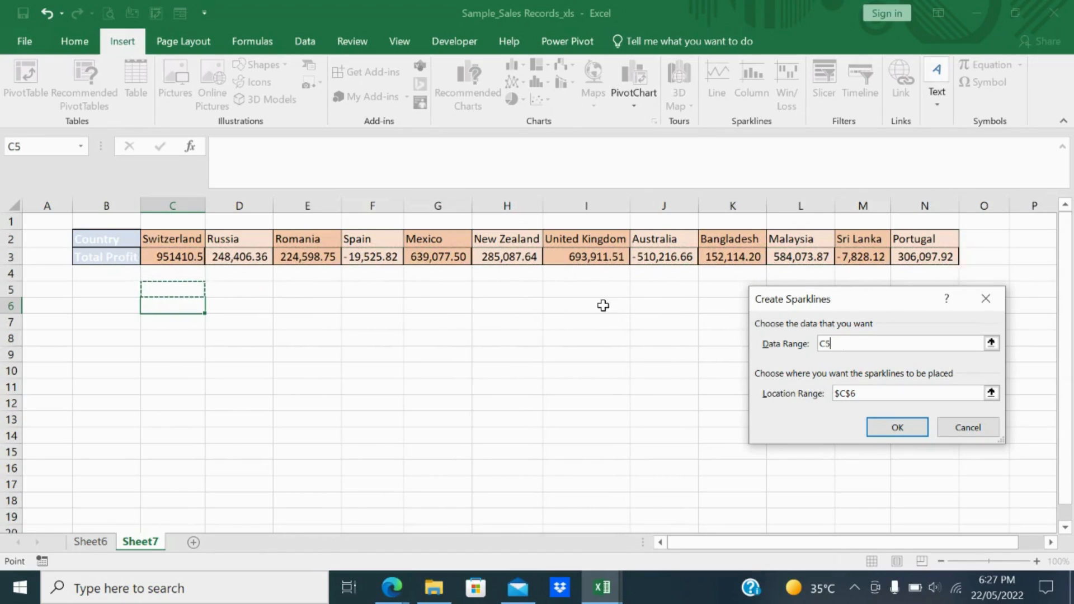
drag(604, 304, 926, 288)
click(168, 272)
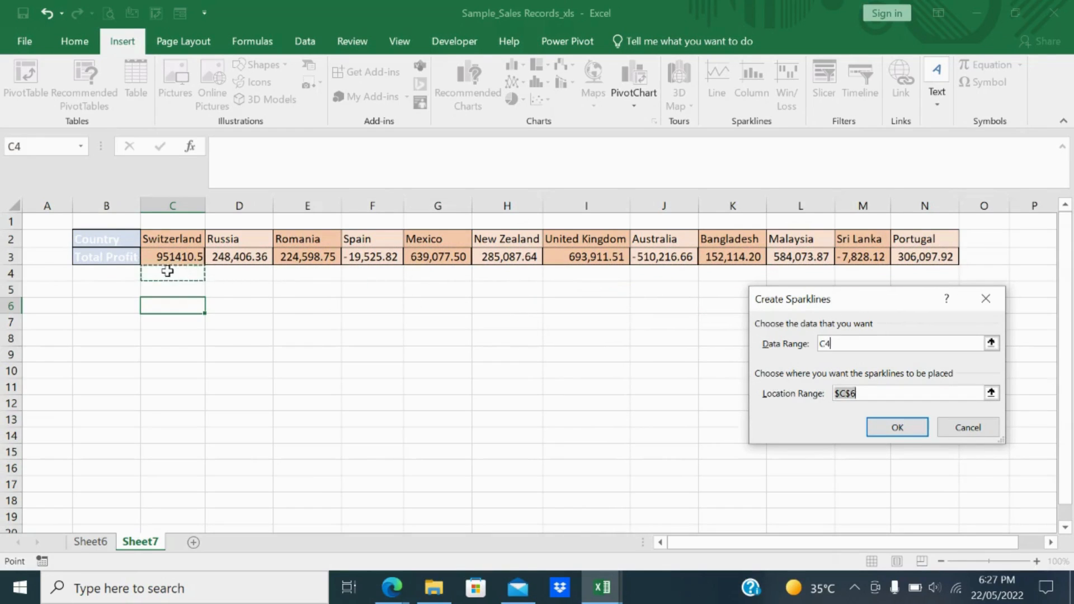
drag(239, 273, 918, 271)
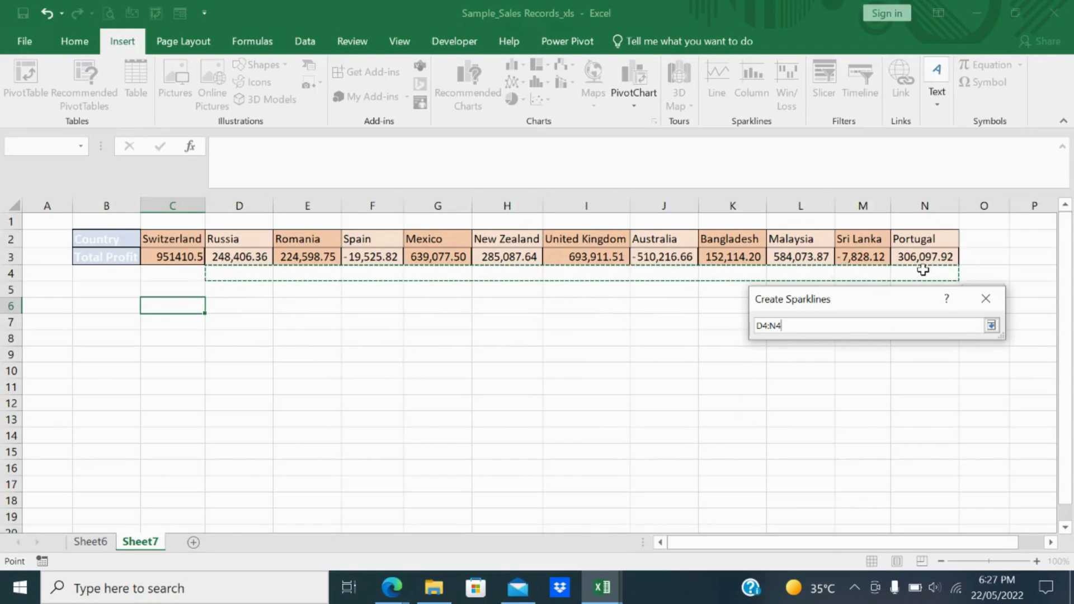
drag(923, 271, 923, 270)
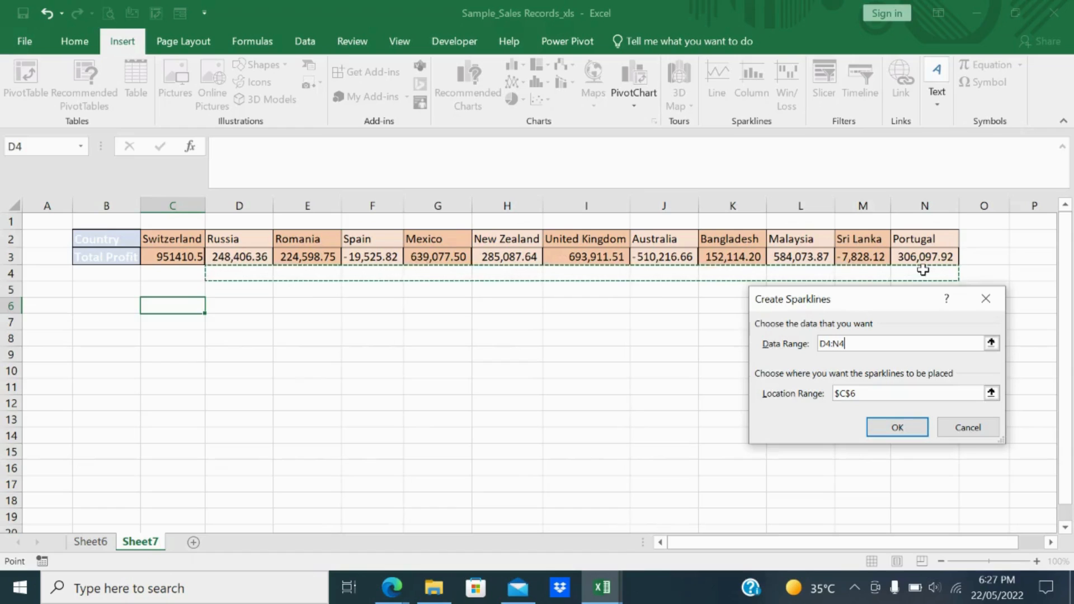
click(894, 427)
Increase the height of row 4, directly below the Total Profit row.
click(263, 324)
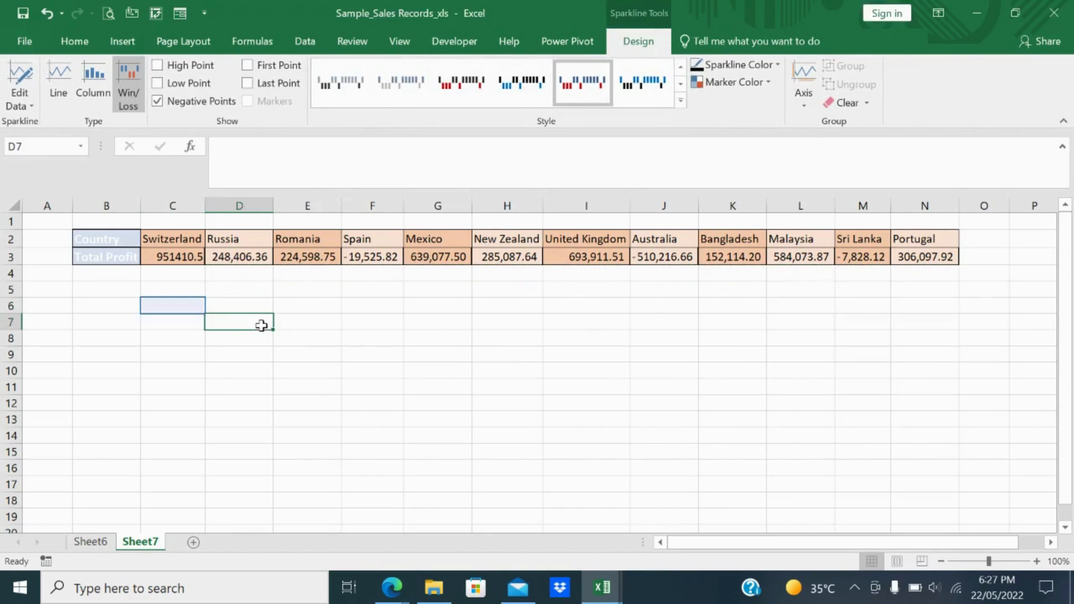
click(172, 275)
drag(3, 281, 2, 295)
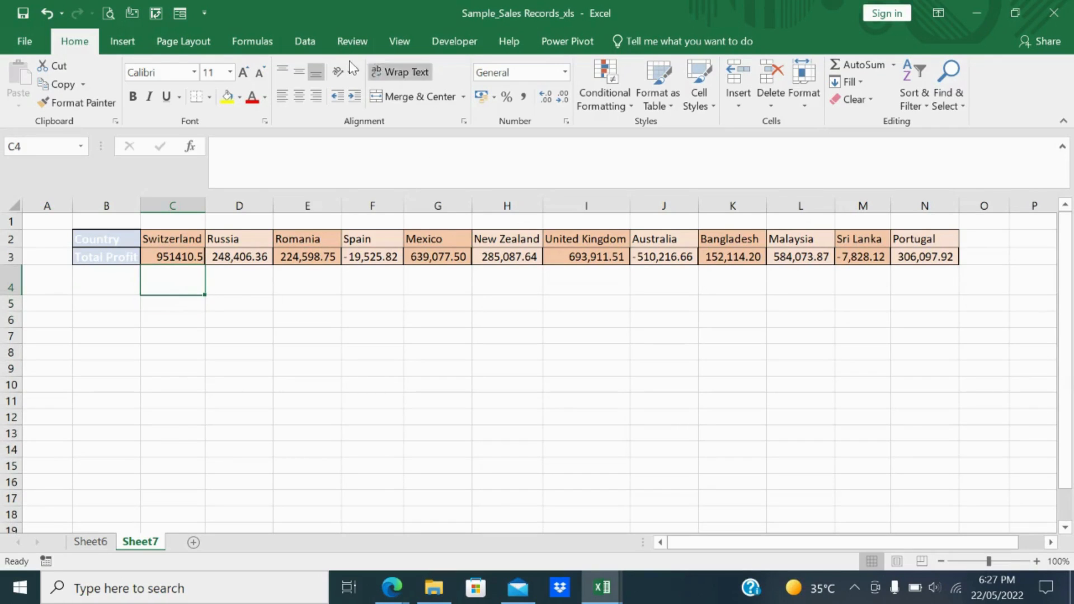
Start new Win/Loss sparklines with the Total Profit values C3:N3 as their data range.
click(121, 41)
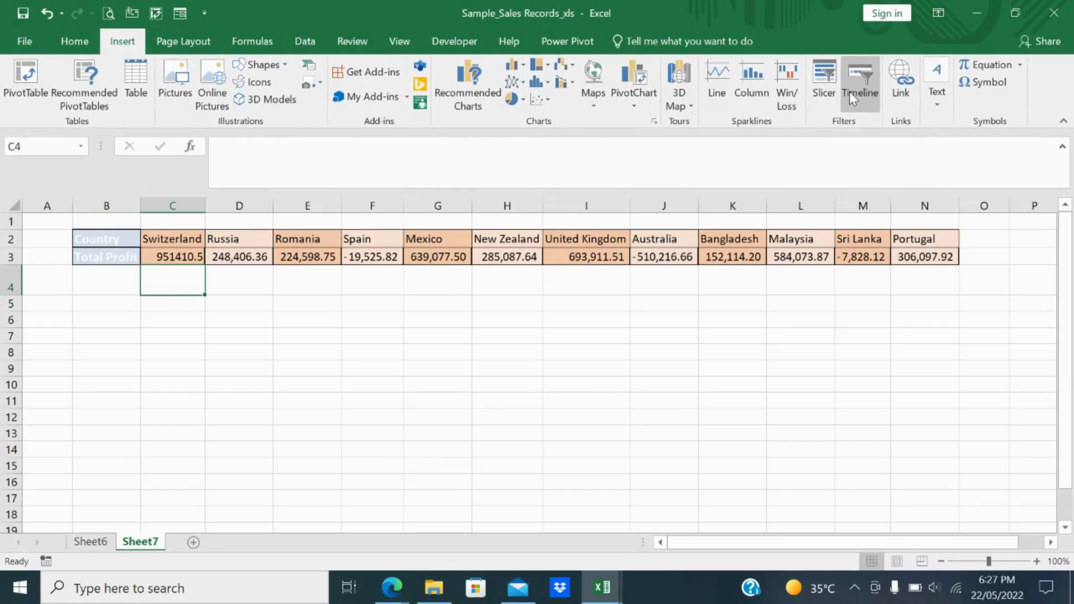
click(793, 87)
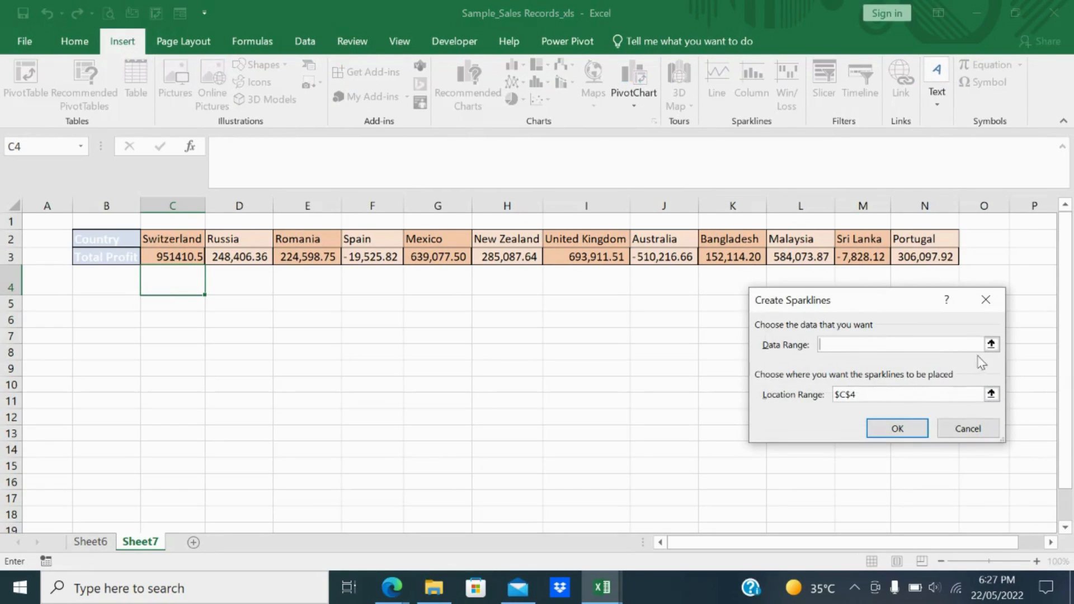
click(991, 345)
drag(154, 251, 941, 259)
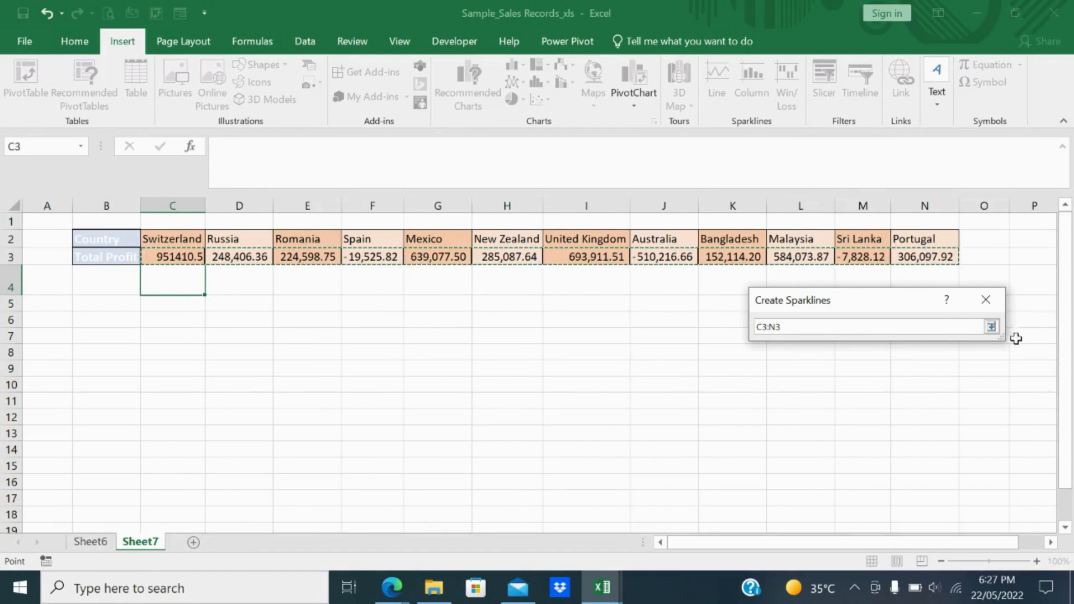
click(991, 328)
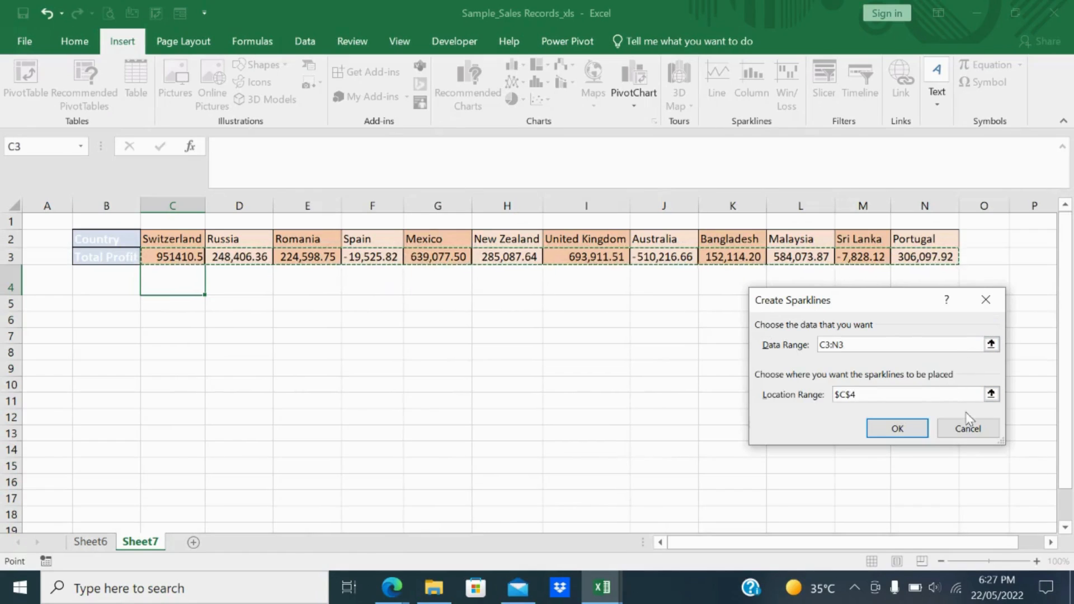
Set the location range to C11:N11, create the Win/Loss sparklines there and deselect them.
click(991, 395)
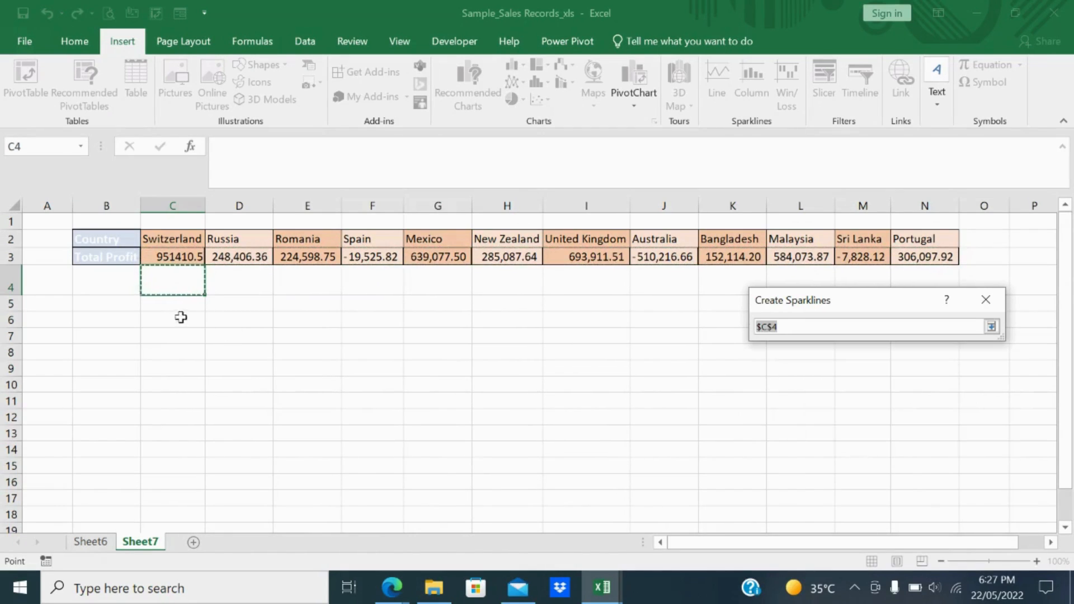
drag(173, 305, 887, 307)
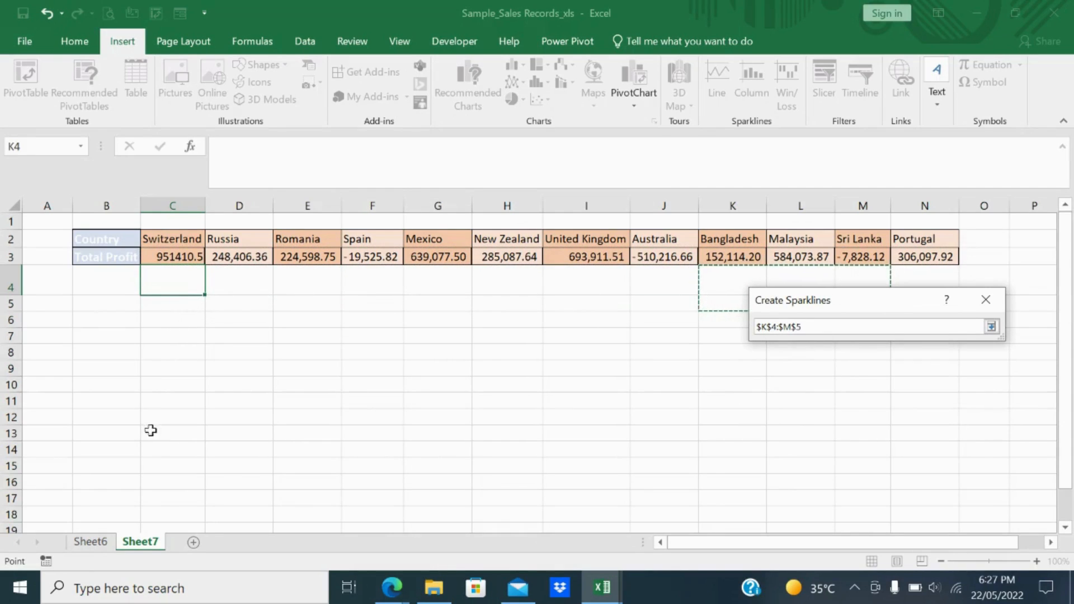
drag(154, 396, 938, 397)
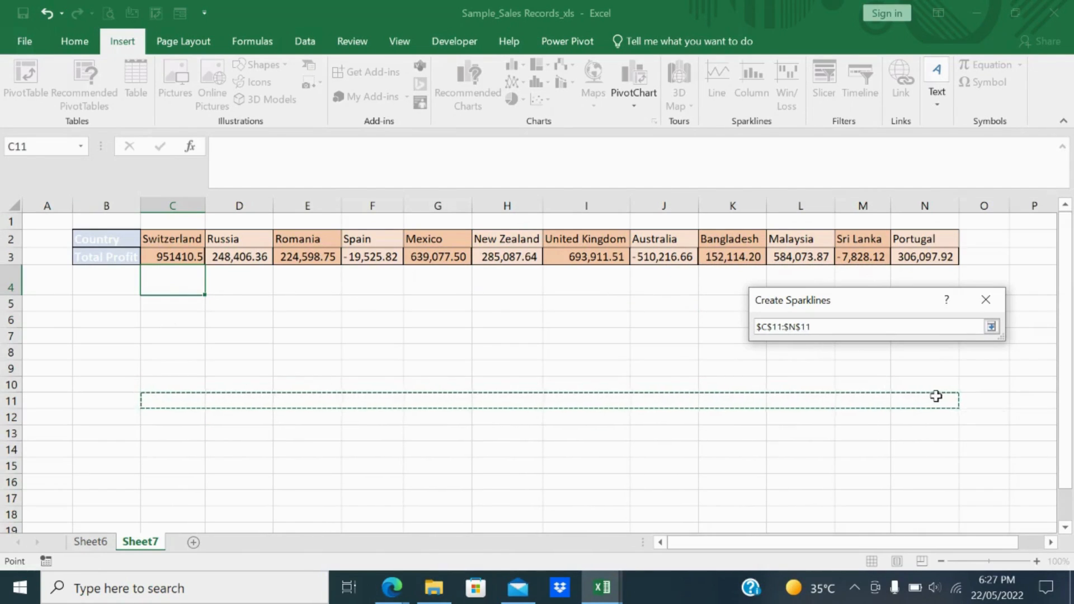
click(991, 327)
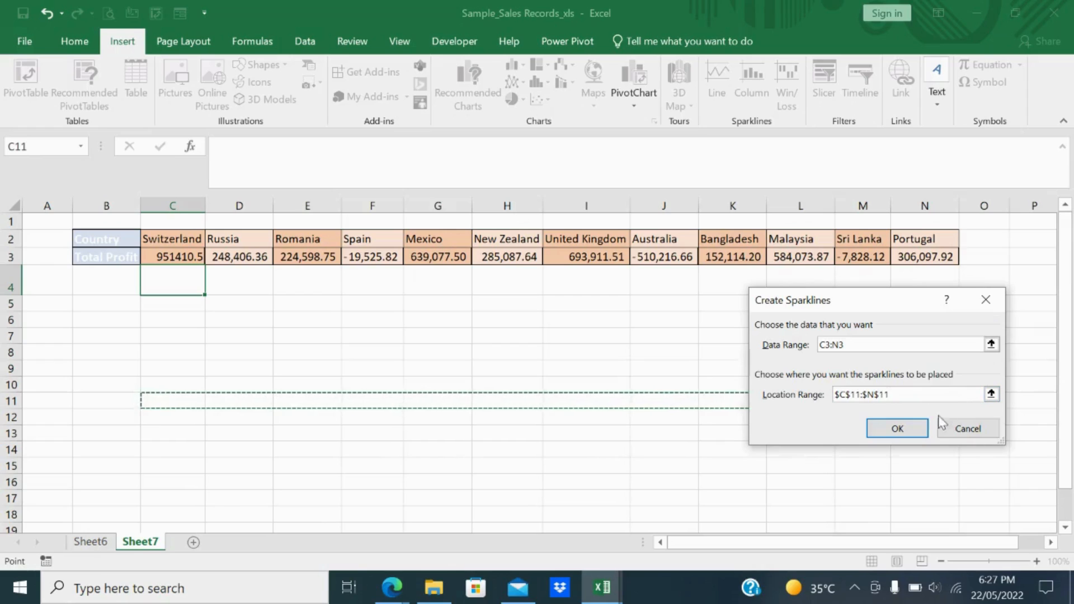
click(908, 436)
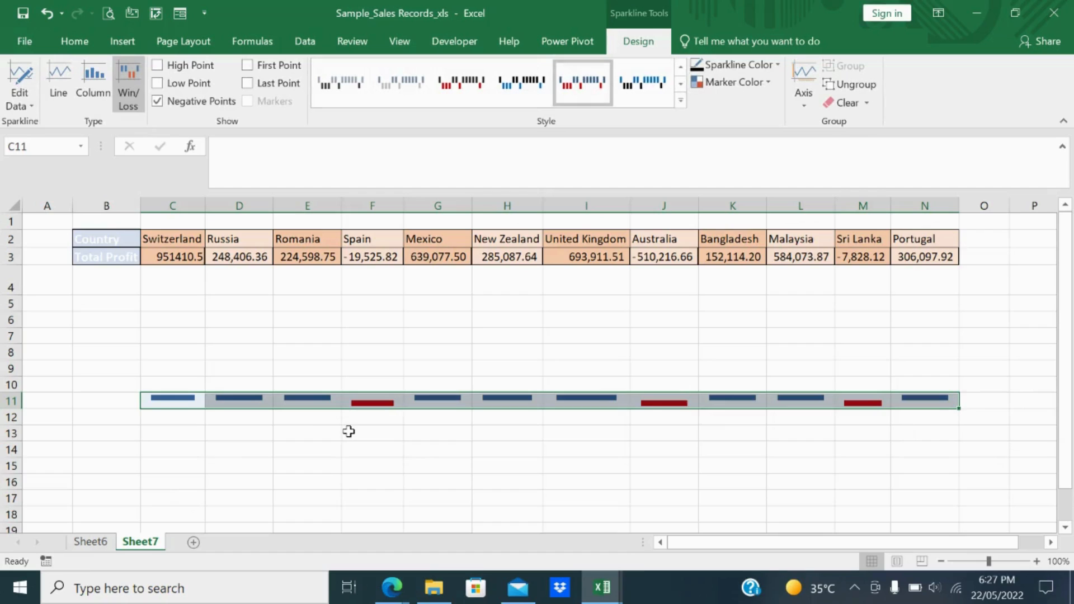
click(326, 418)
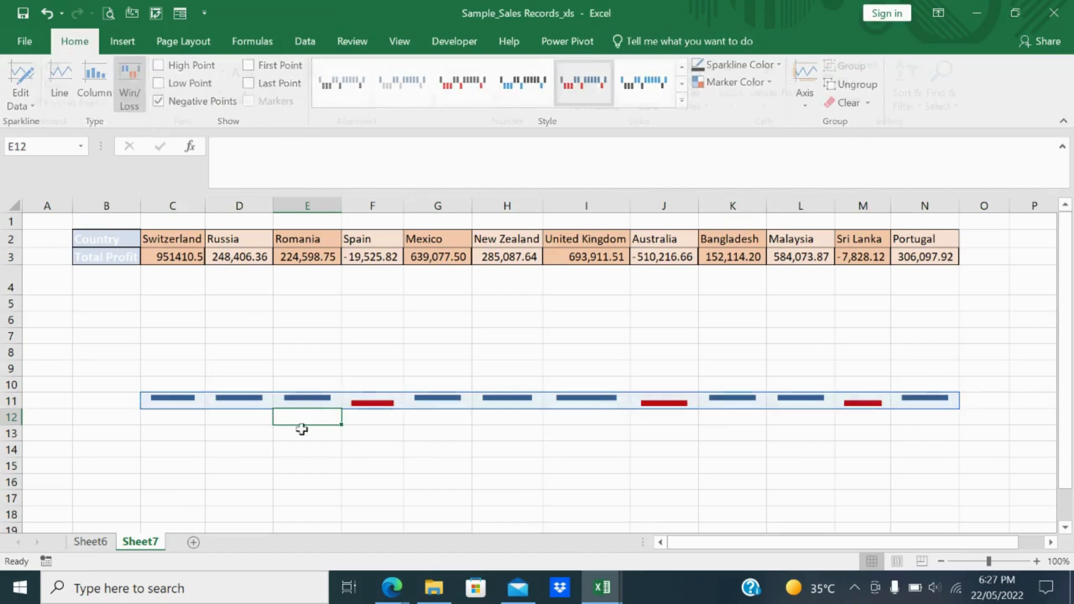
click(176, 400)
click(176, 466)
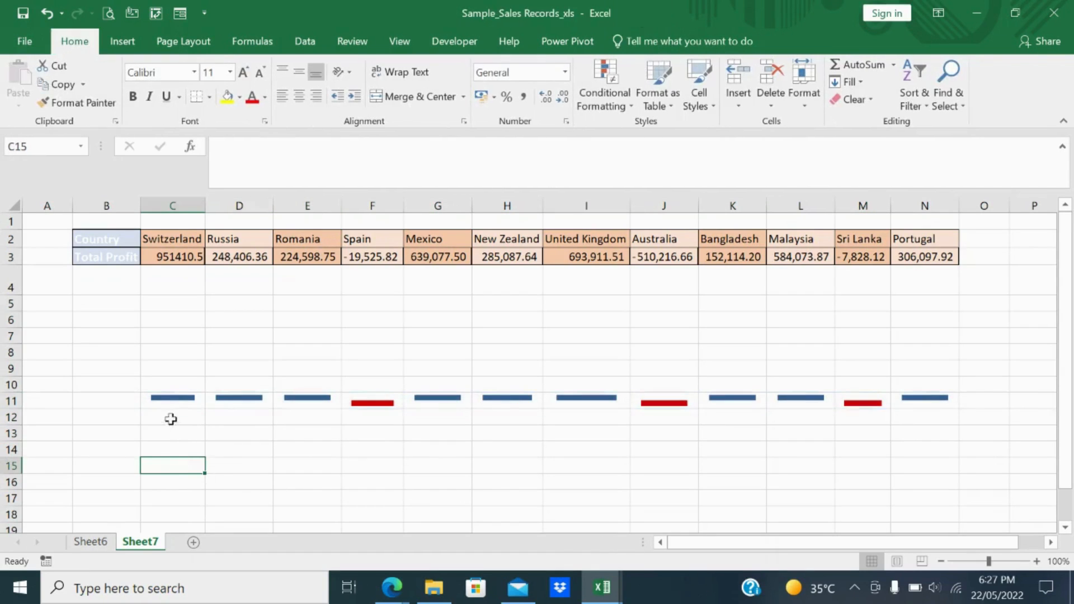
Apply the style with light blue positive and green negative bars to the Win/Loss sparklines in row 11 and deselect them.
click(365, 402)
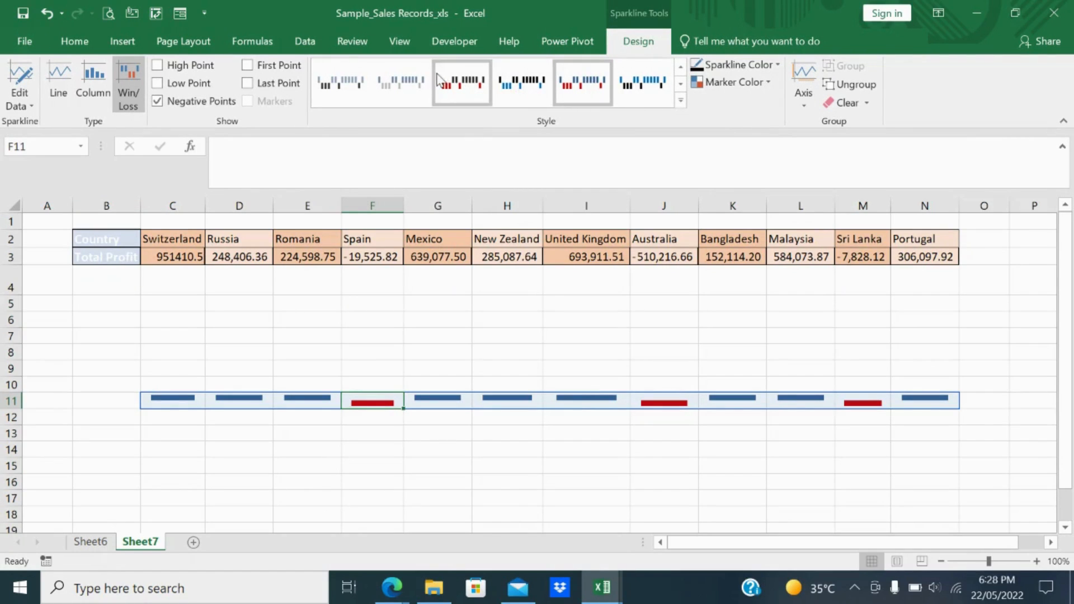
click(680, 100)
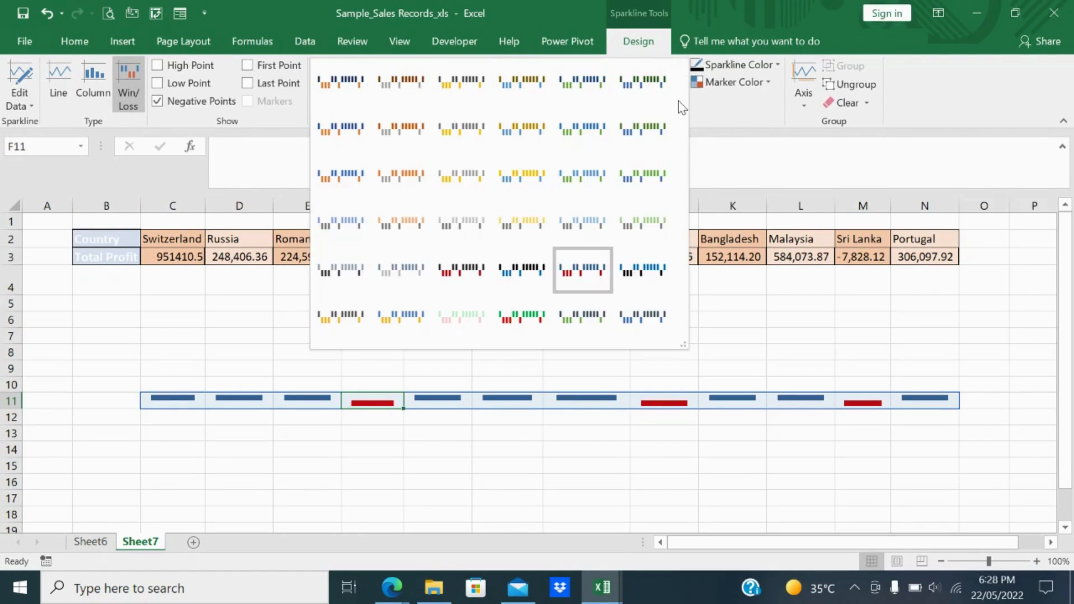
click(596, 179)
click(593, 173)
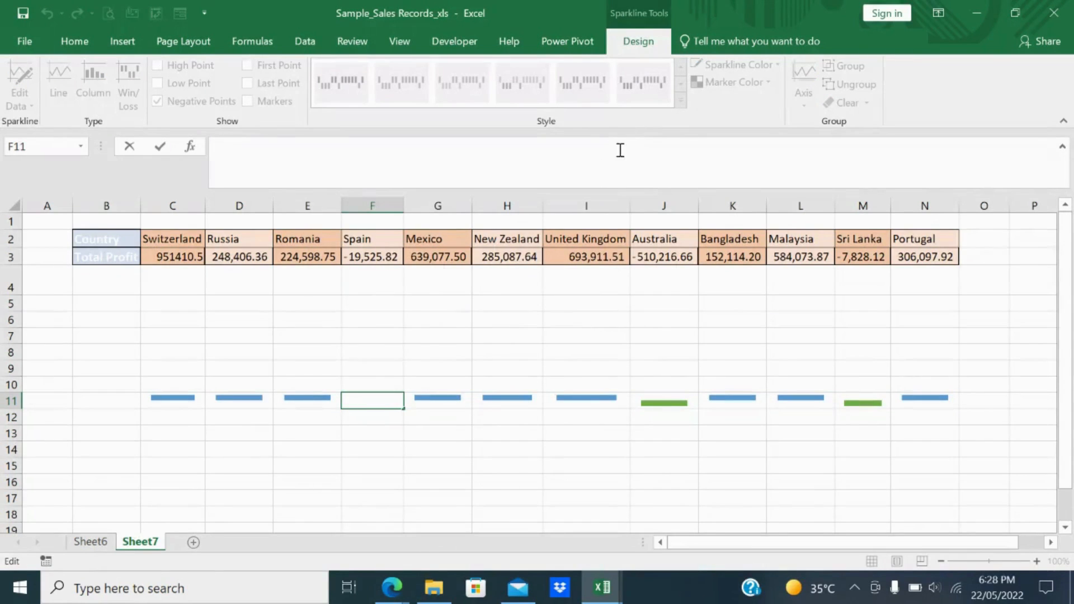
double_click(400, 329)
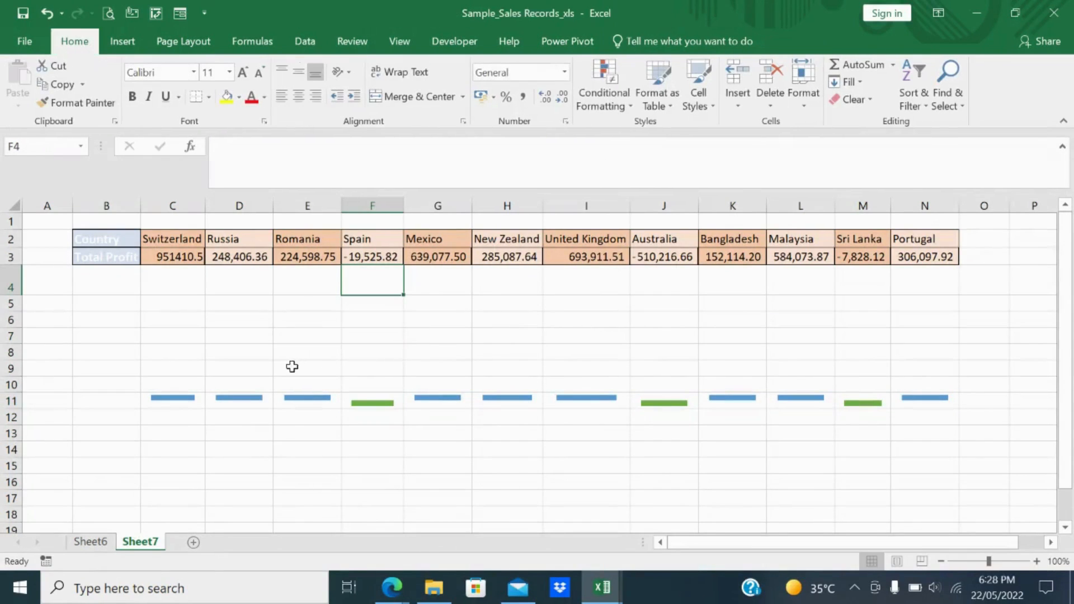
Change Spain's Total Profit in F3 to the positive value 19525.82.
click(388, 253)
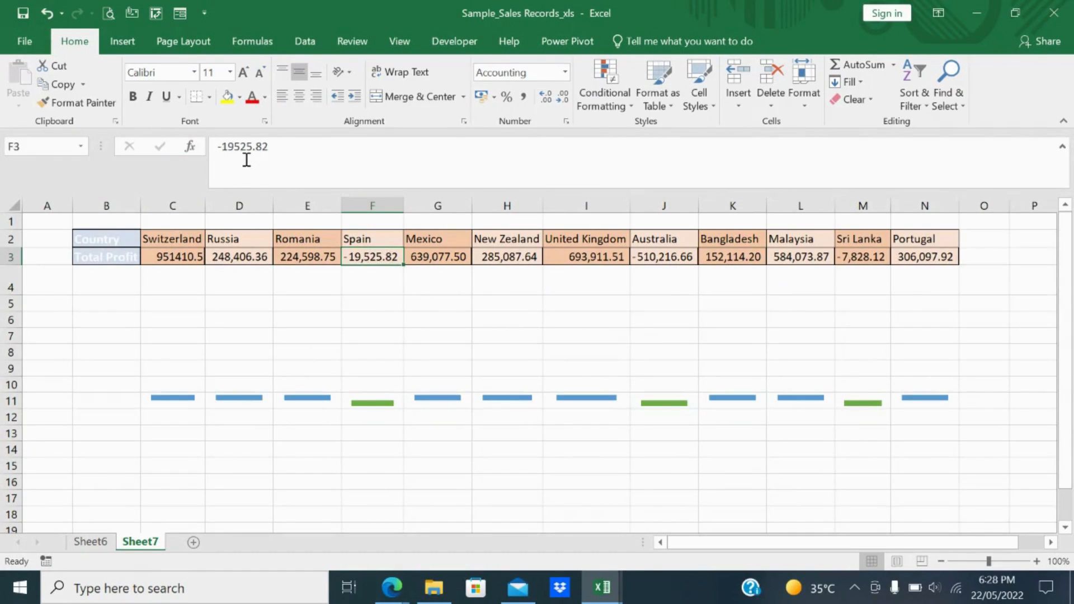
click(222, 145)
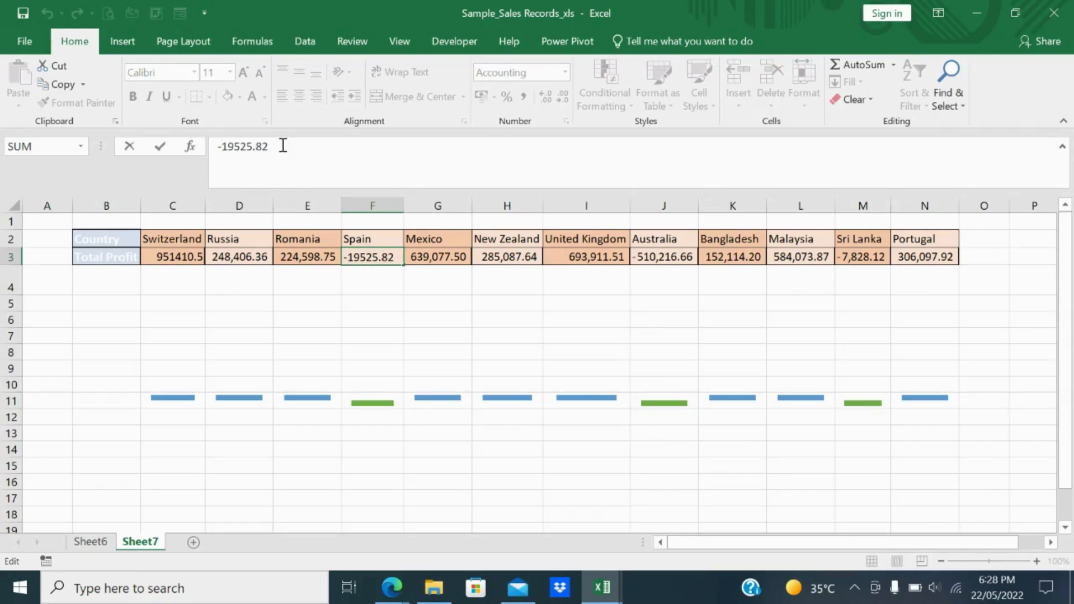
key(BackSpace)
key(Return)
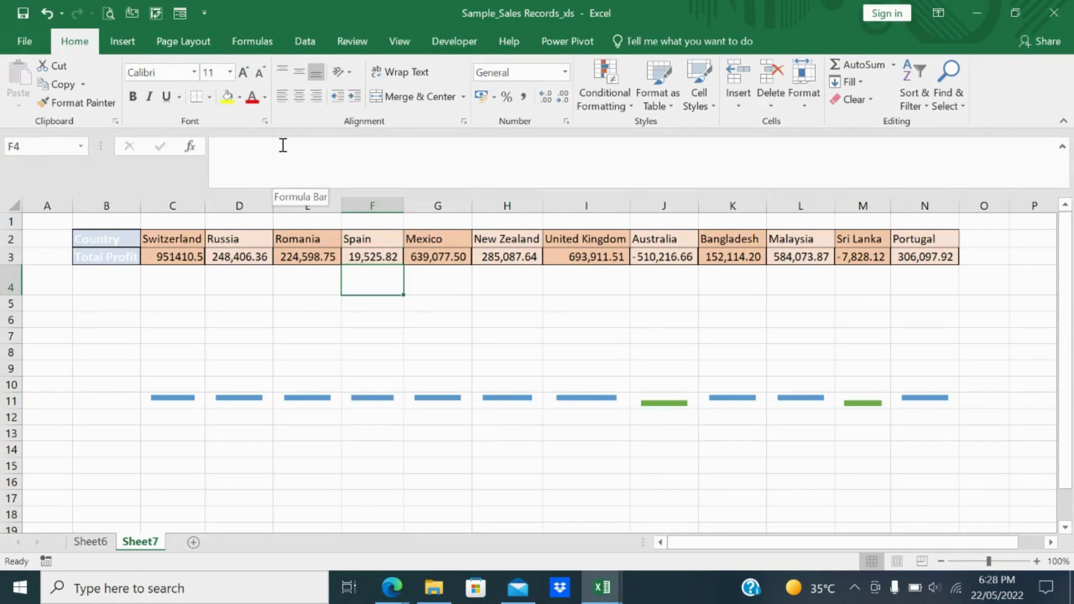